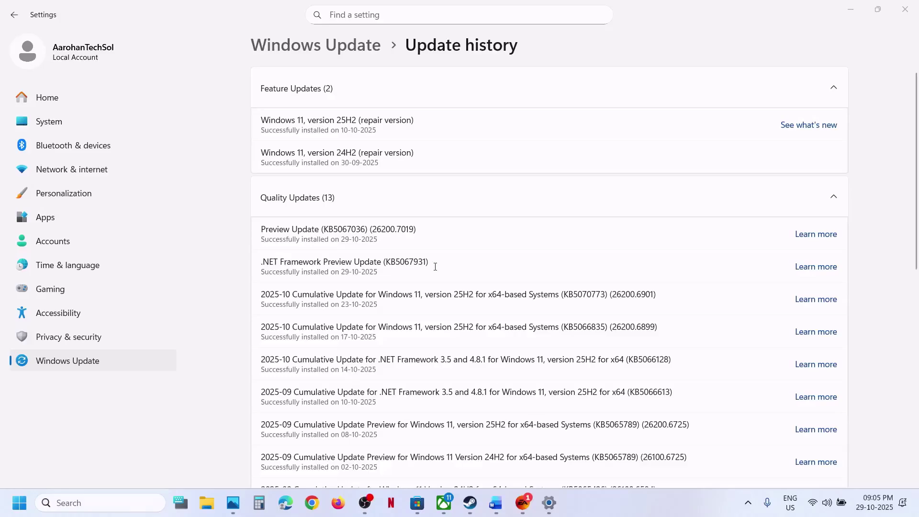
Select the KB5067036 number of the latest Preview Update in the update history.
double_click(345, 231)
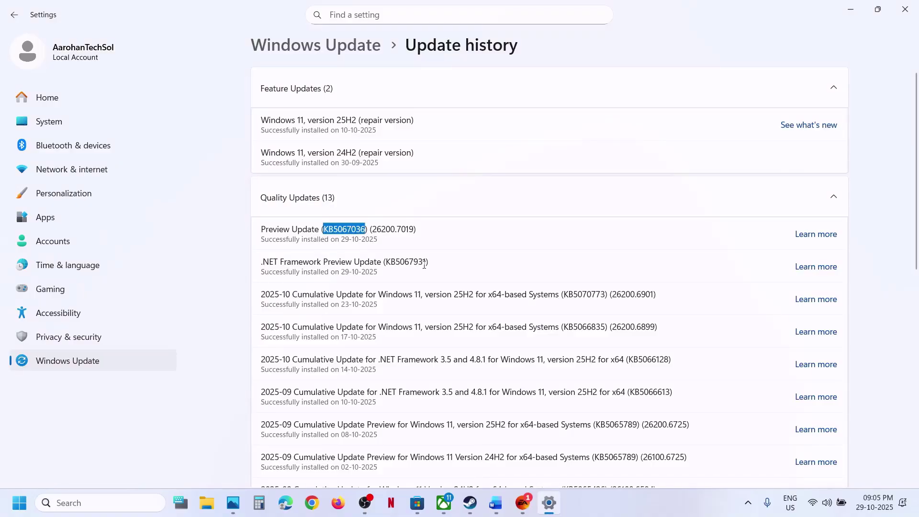
Highlight error code 0x800f0991 in the Word notes, then return to the Windows Update page.
click(496, 503)
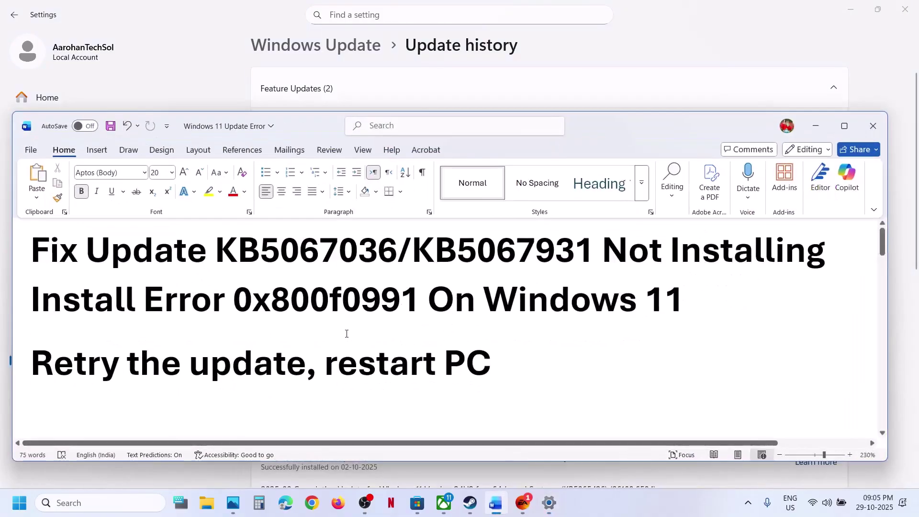
drag(234, 307, 416, 298)
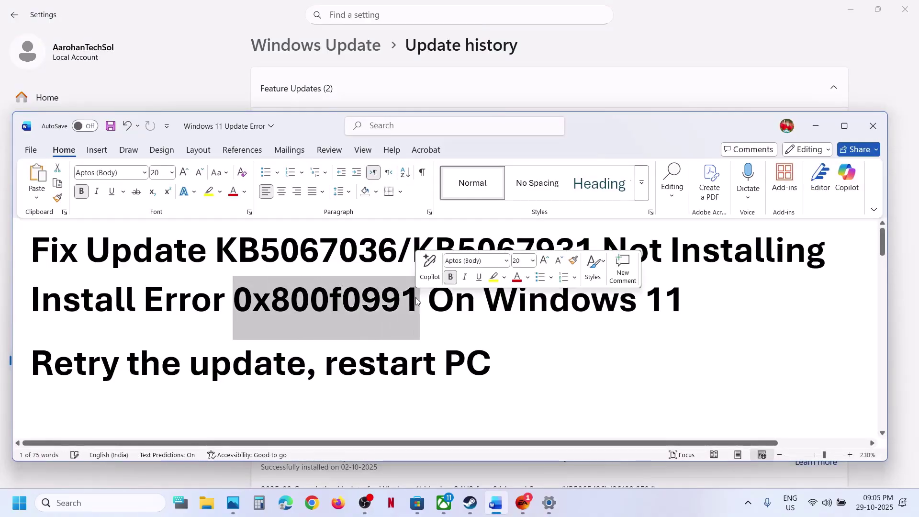
click(218, 83)
click(93, 368)
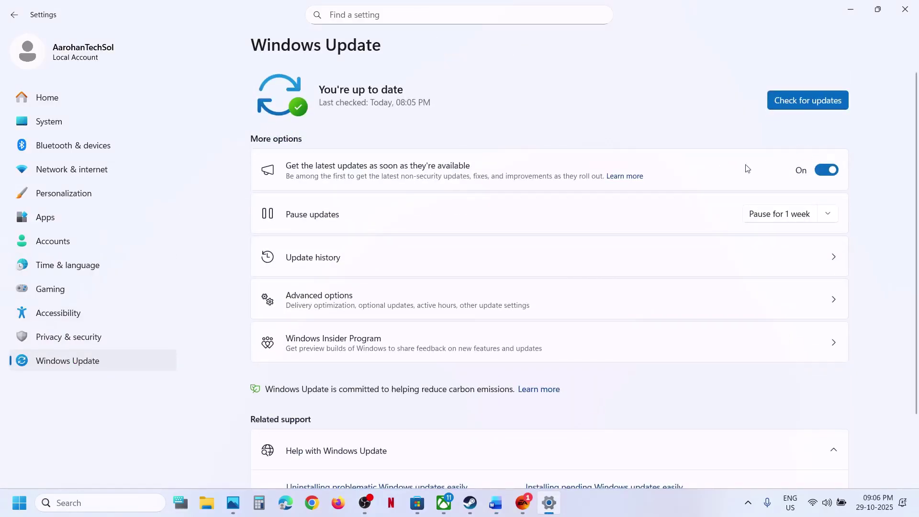
Pause updates for 1 week and resume them to trigger a new check, then show Step 1 in Word.
click(21, 502)
click(348, 462)
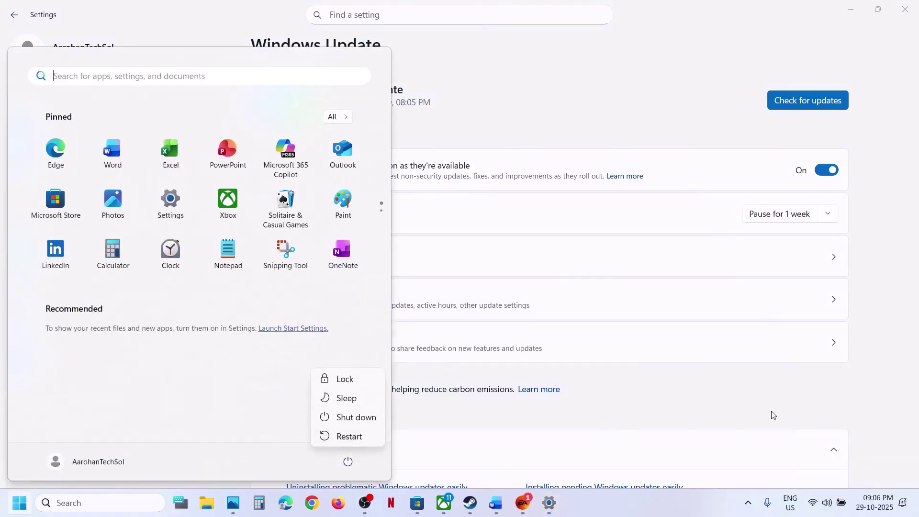
key(Escape)
key(Escape)
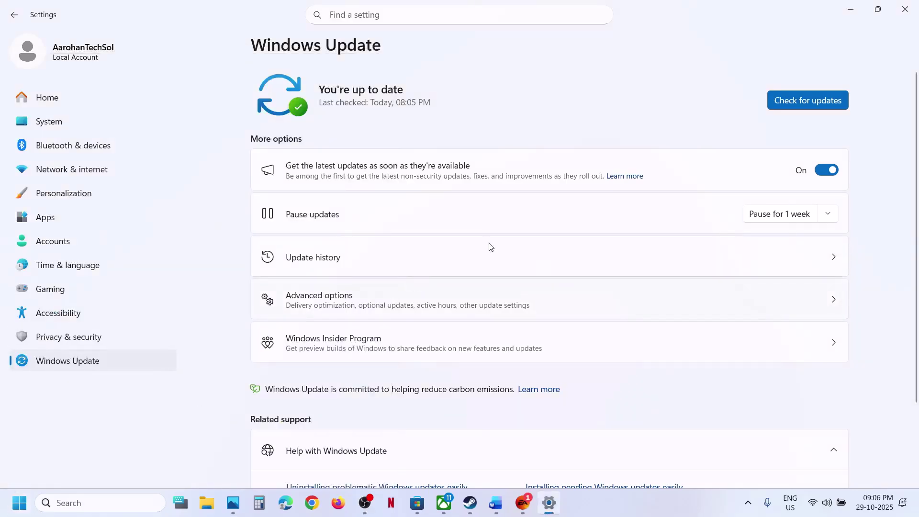
click(771, 215)
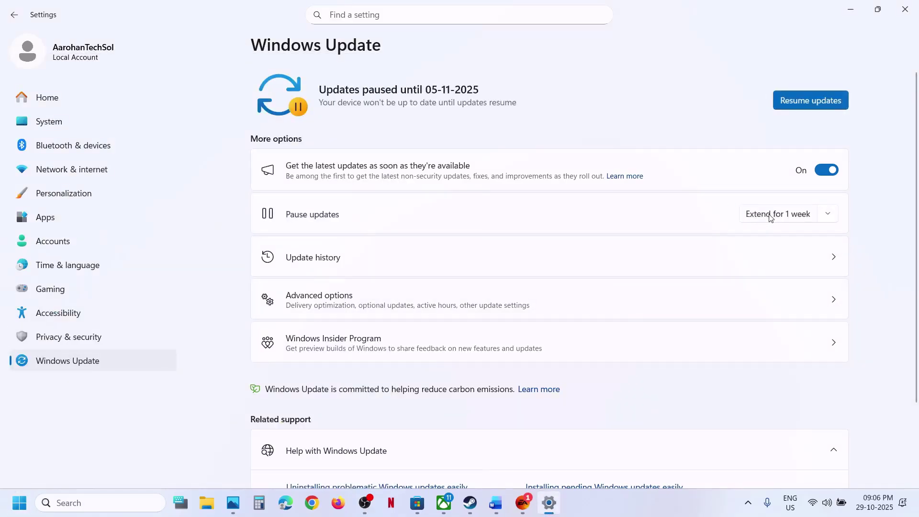
click(799, 103)
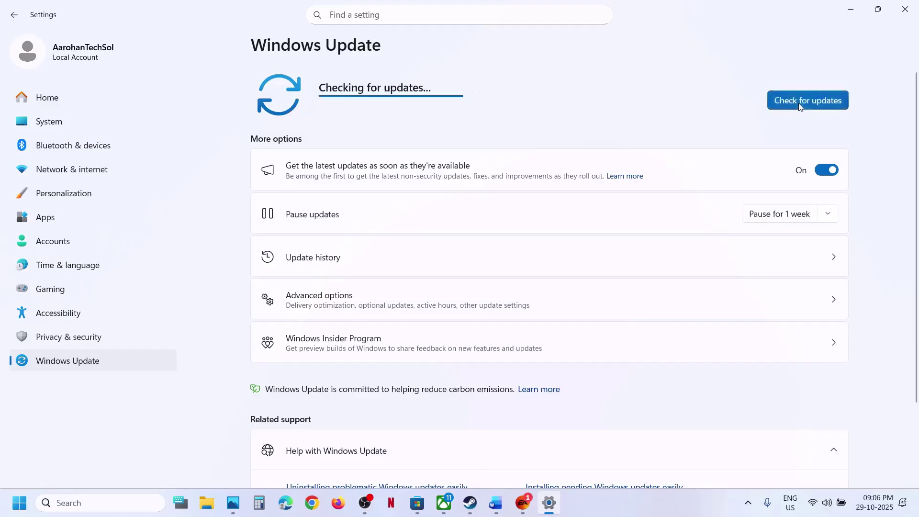
click(496, 502)
scroll(352, 346, down, 5)
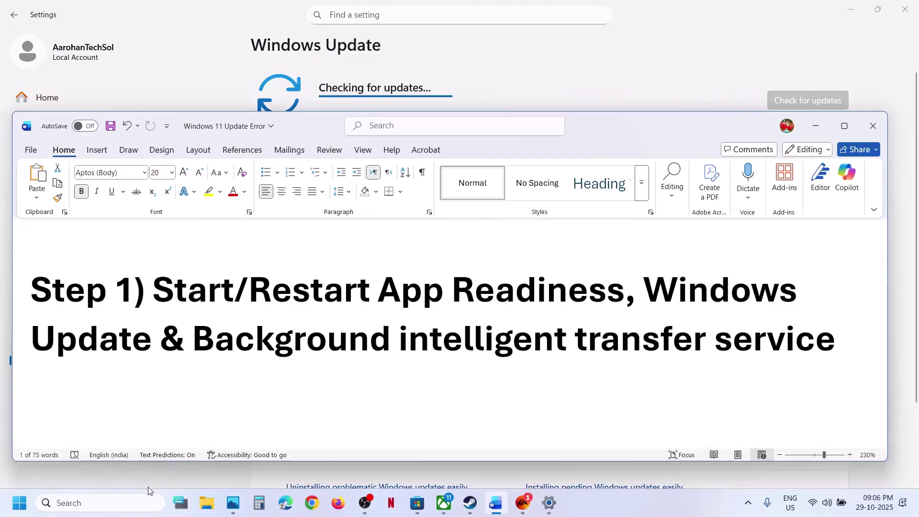
Put the Word notes away and launch the Services console by searching 'services'.
key(alt+Tab)
click(102, 502)
text(services)
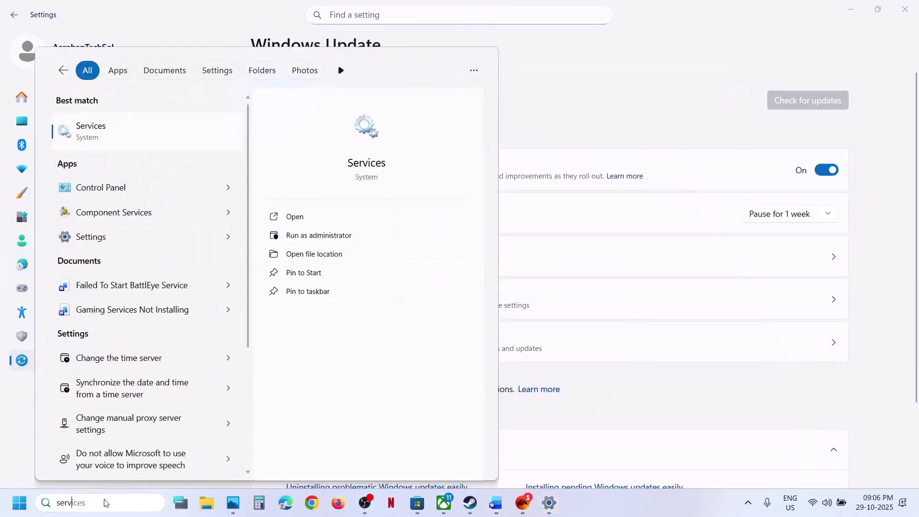
key(Return)
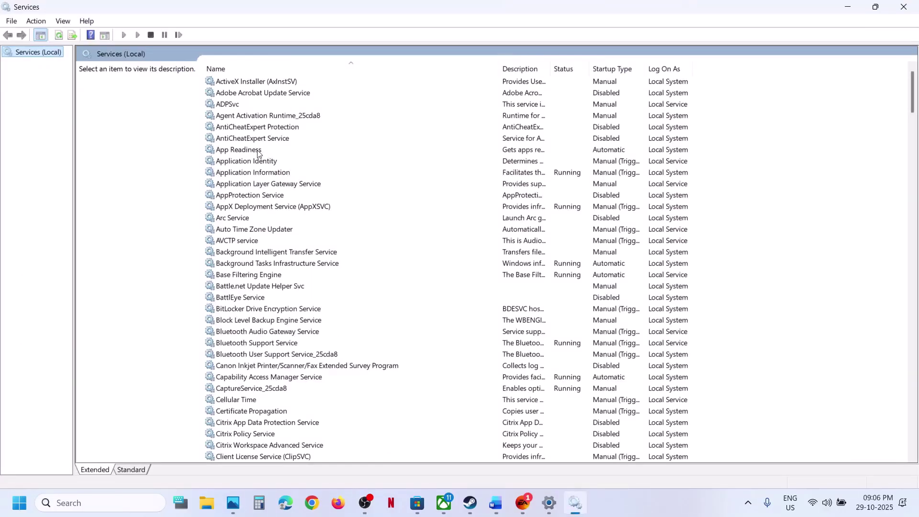
Keep App Readiness on Automatic startup, start it, confirm, then restart the service.
double_click(259, 154)
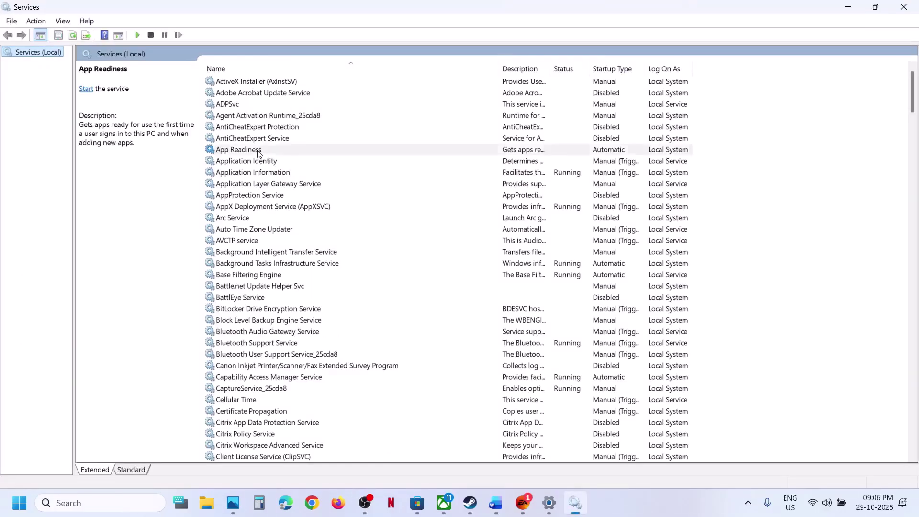
click(427, 236)
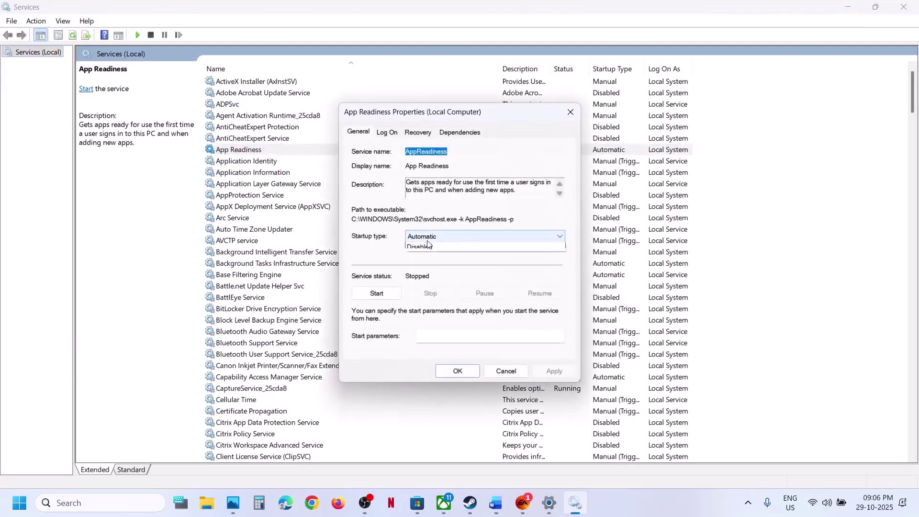
click(435, 260)
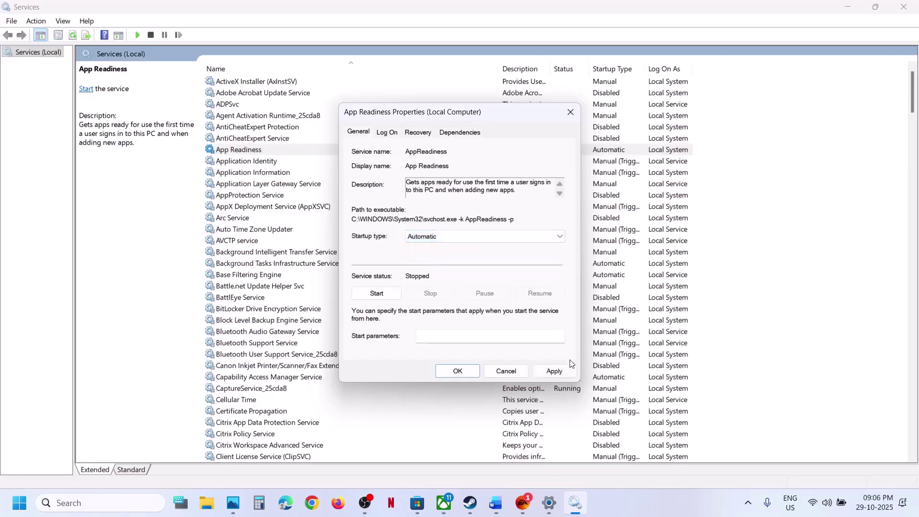
click(377, 294)
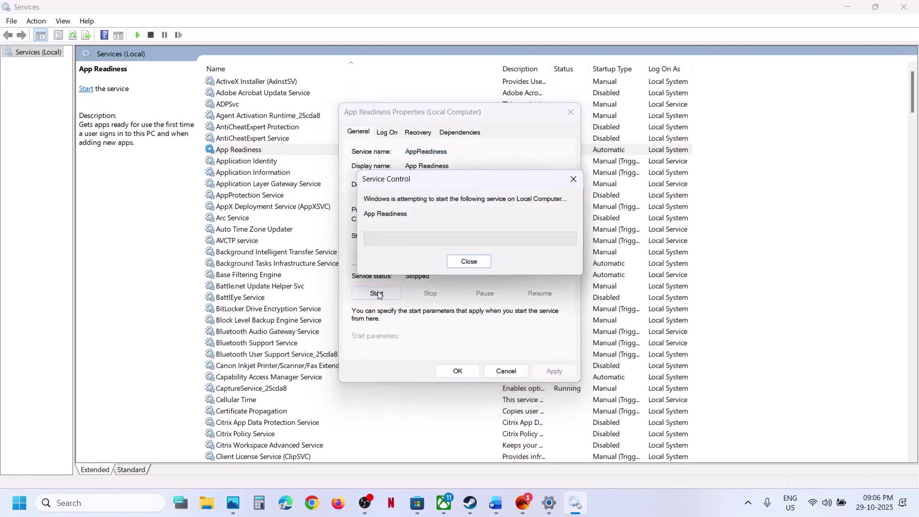
click(458, 373)
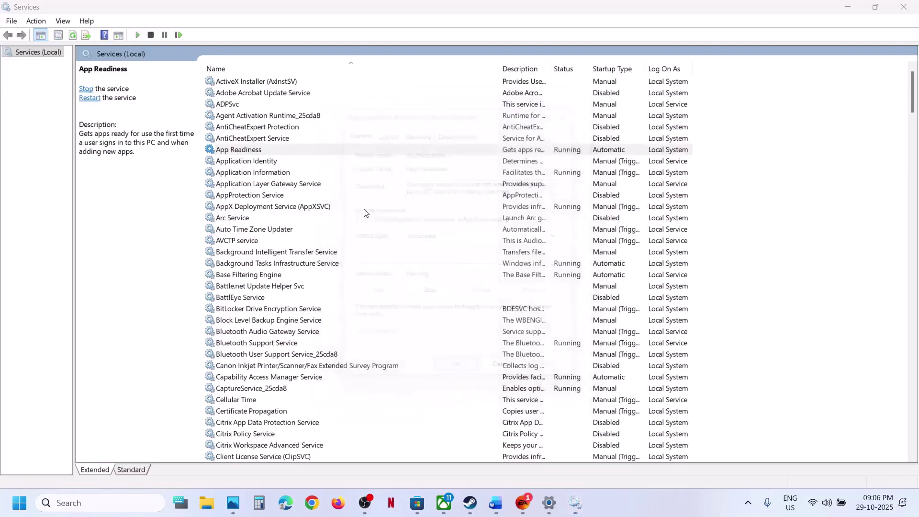
right_click(269, 151)
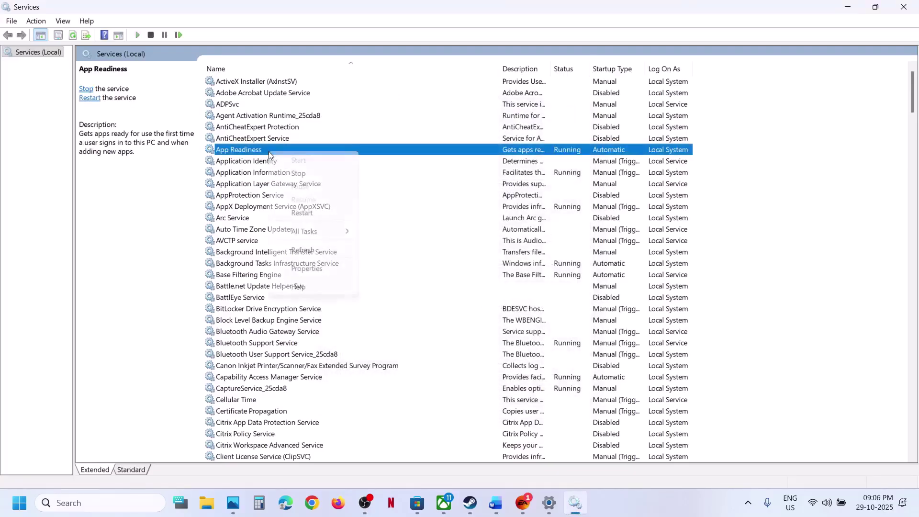
click(307, 213)
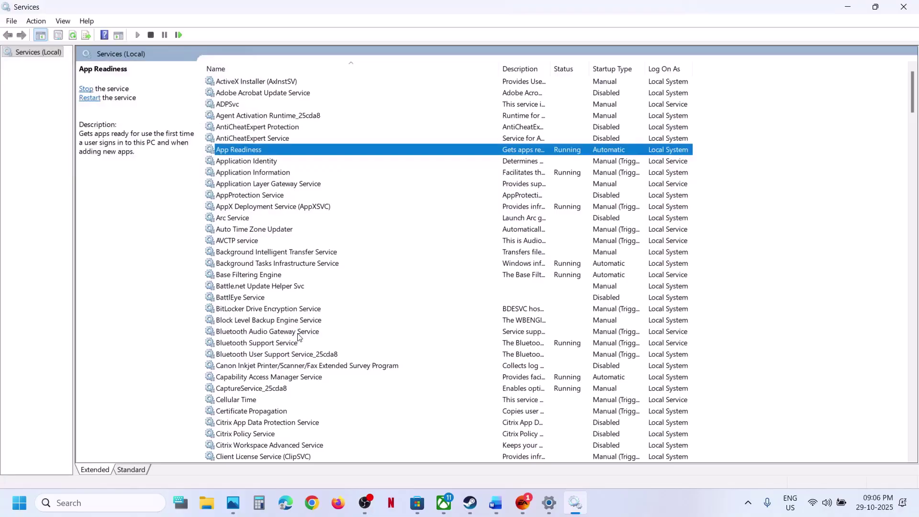
Set the Windows Update service's startup type to Automatic and apply it.
click(282, 423)
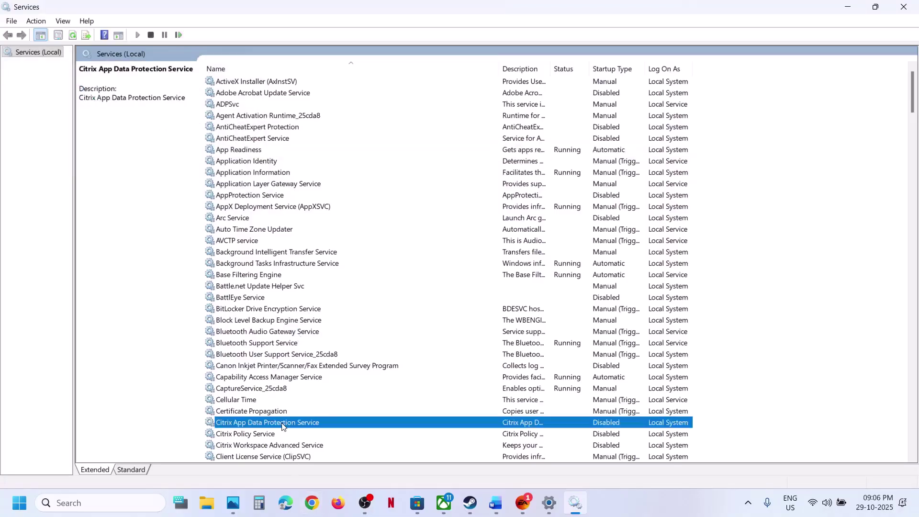
scroll(282, 426, down, 20)
scroll(283, 426, down, 20)
key(w)
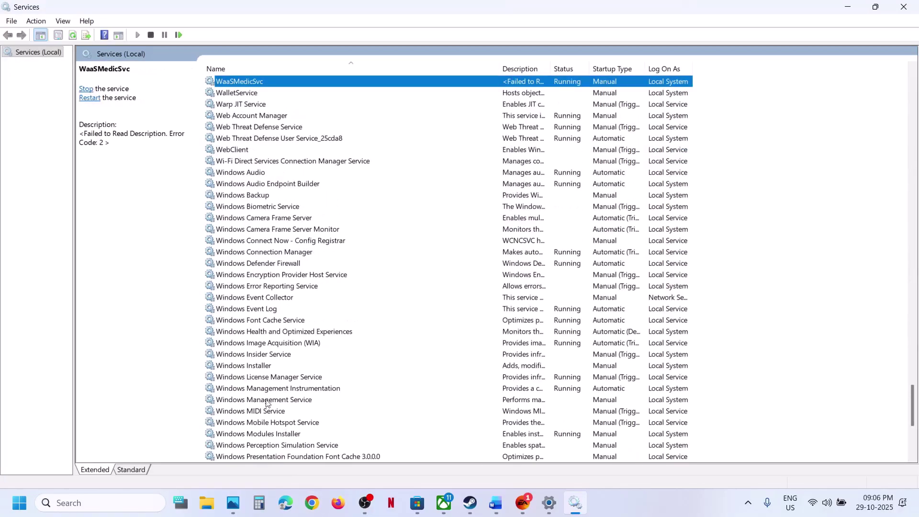
scroll(287, 264, down, 7)
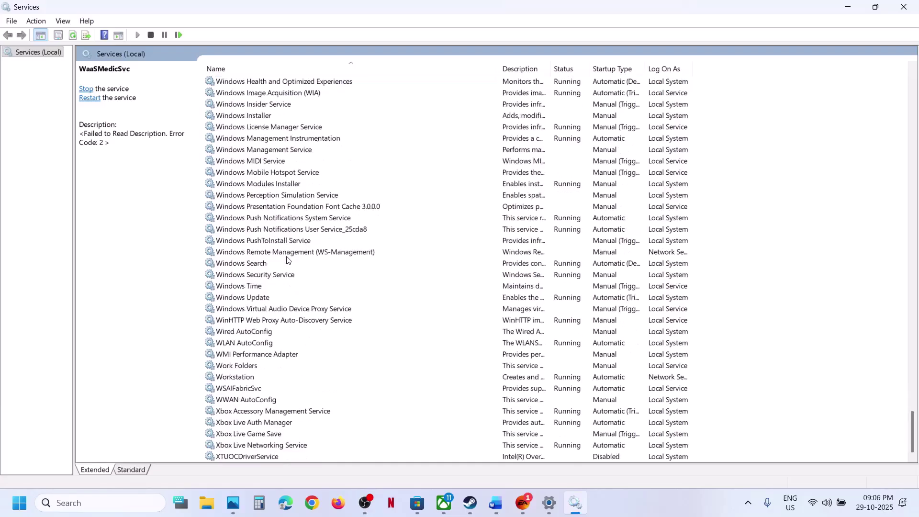
click(265, 299)
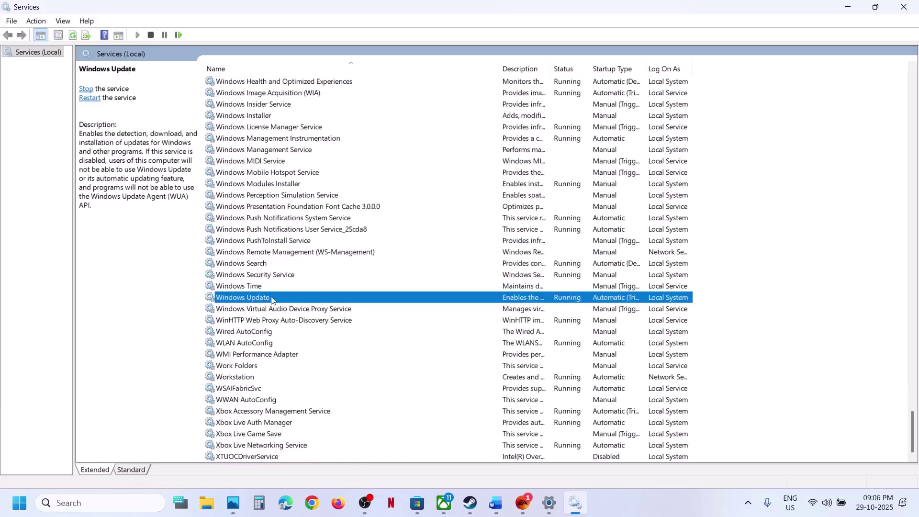
double_click(316, 300)
click(479, 237)
click(421, 255)
click(554, 371)
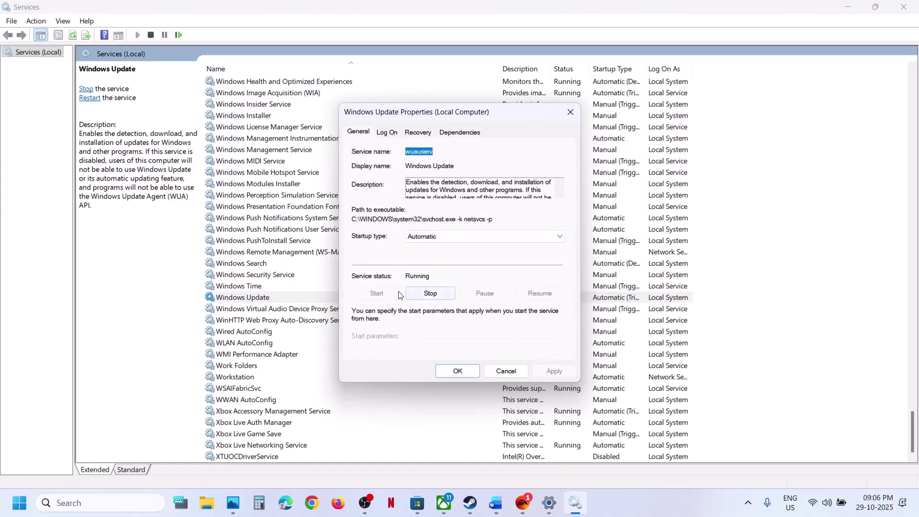
click(446, 372)
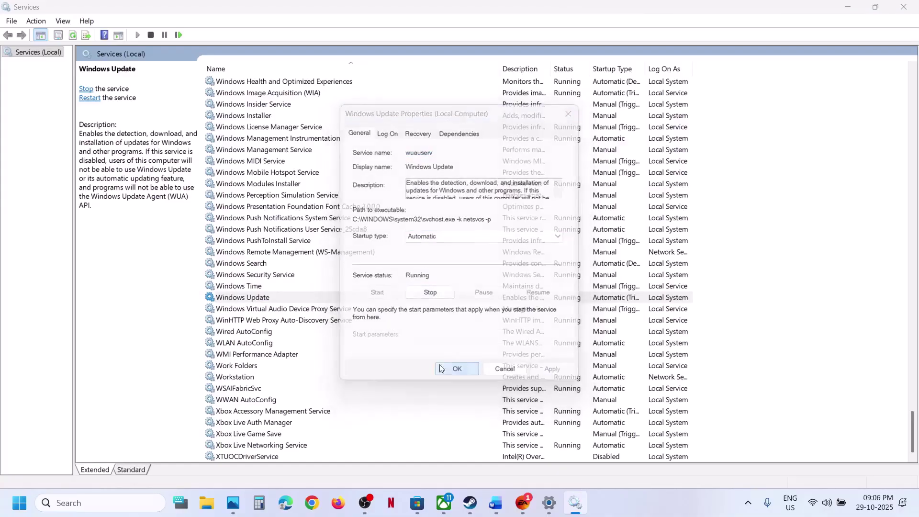
Restart the Windows Update service.
right_click(245, 305)
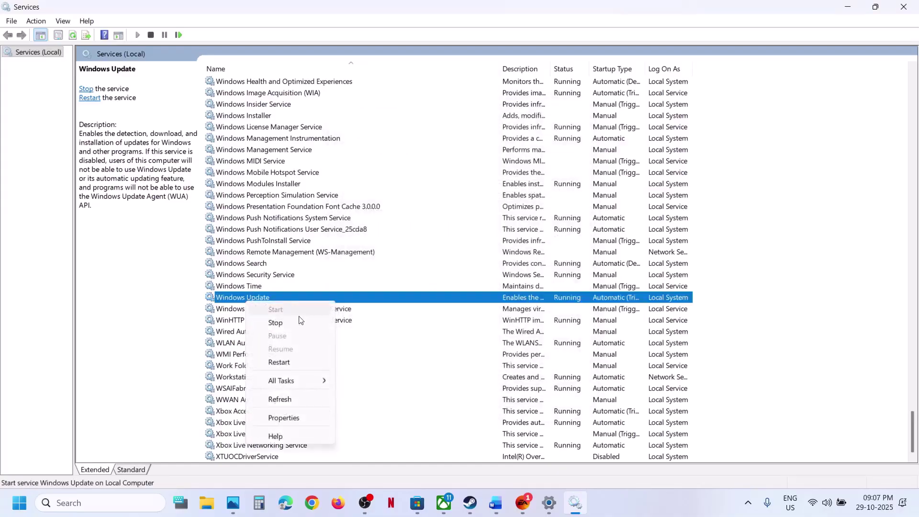
click(280, 361)
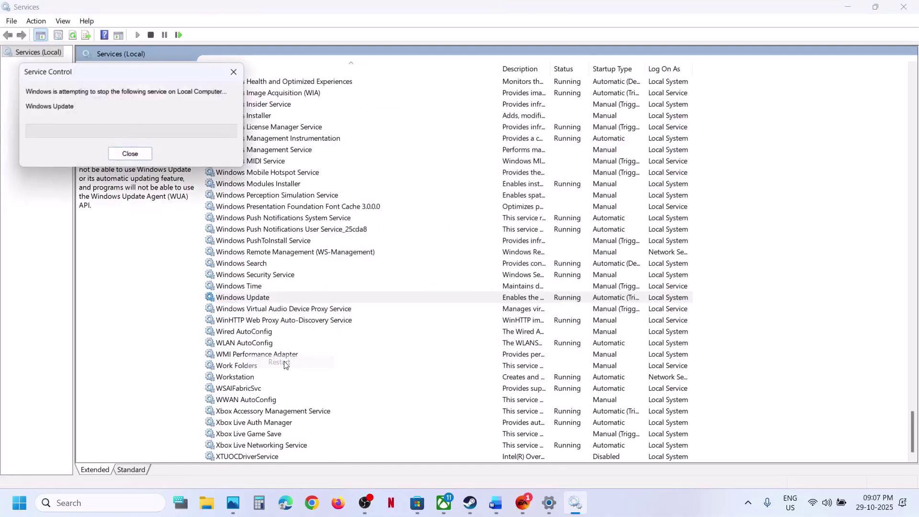
click(314, 228)
Set Background Intelligent Transfer Service to Automatic startup, apply, and start it.
key(b)
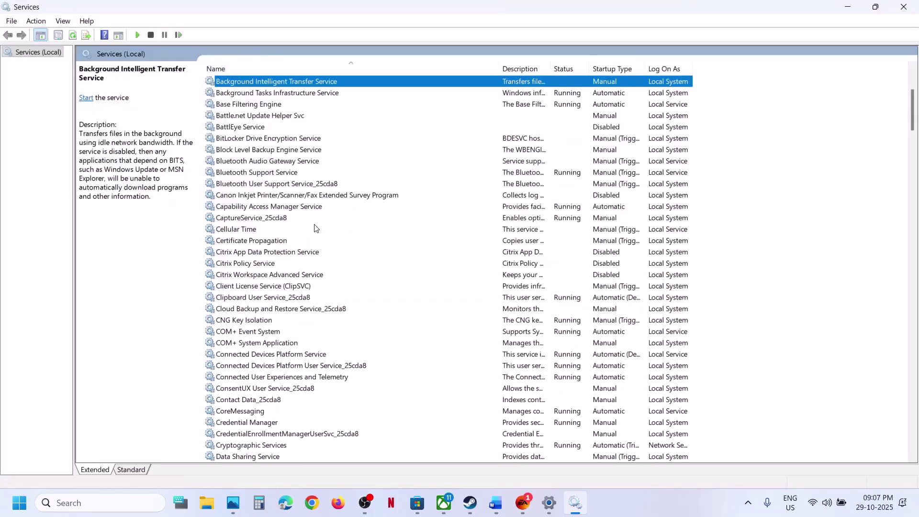
scroll(314, 225, up, 4)
double_click(355, 215)
click(431, 236)
click(429, 254)
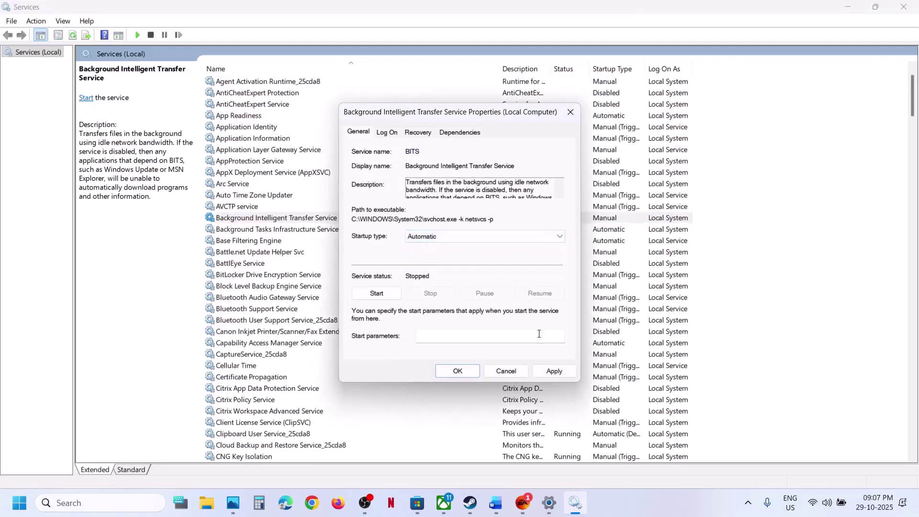
click(551, 371)
click(381, 294)
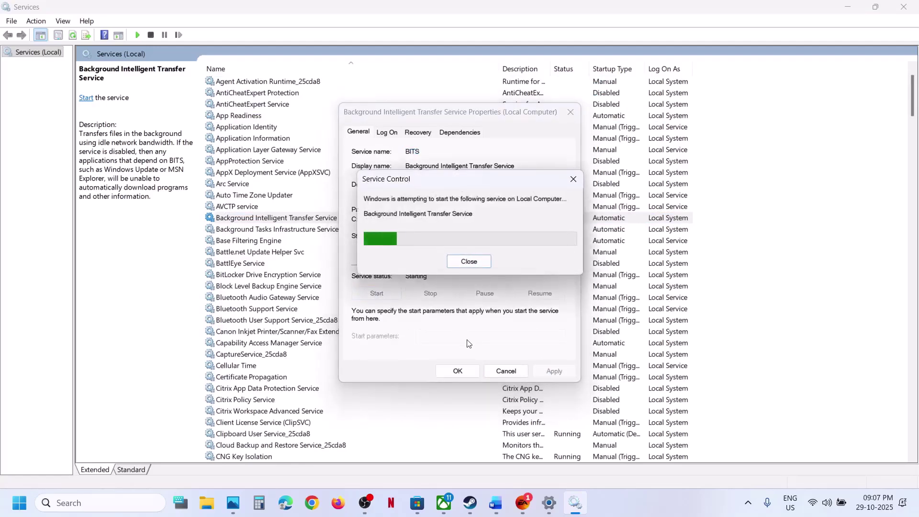
click(458, 372)
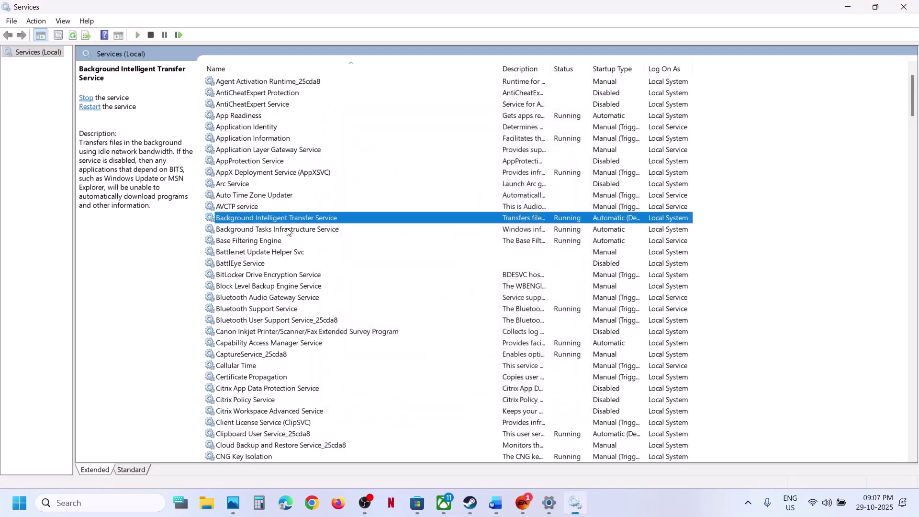
Restart the BITS service and close the Services window.
right_click(279, 219)
click(314, 274)
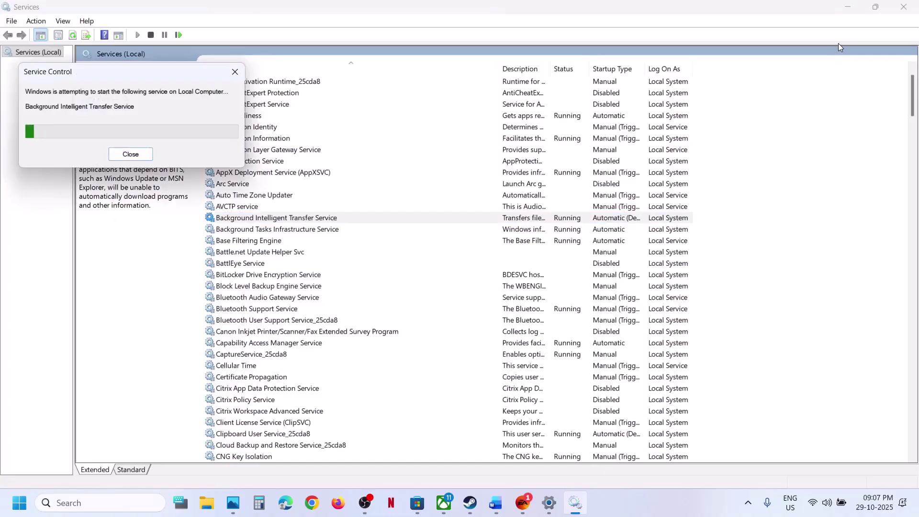
click(899, 7)
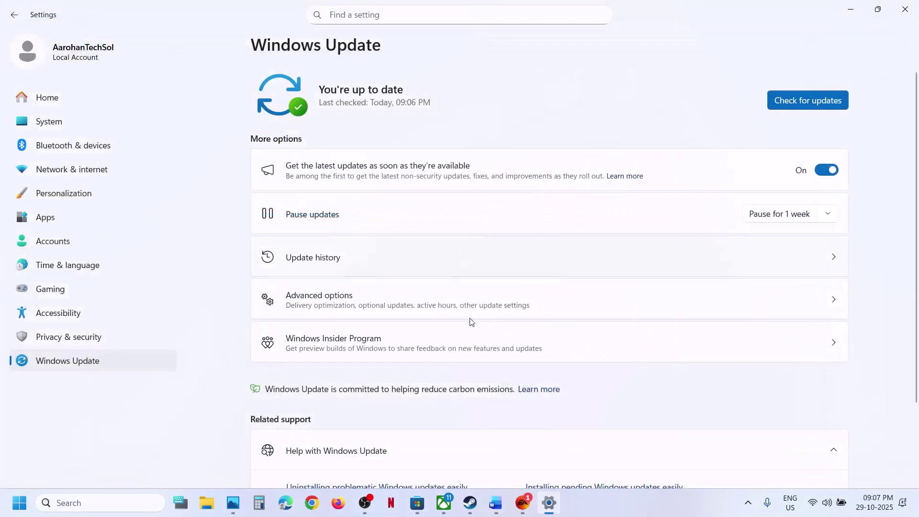
Show Step 3's SFC and DISM commands in the Word notes, then start a Windows search.
click(495, 503)
scroll(379, 296, down, 10)
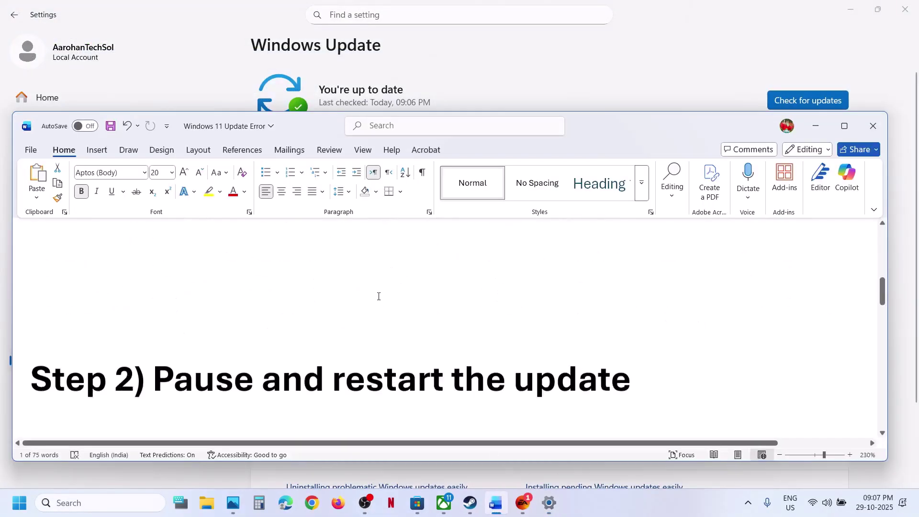
scroll(378, 297, down, 4)
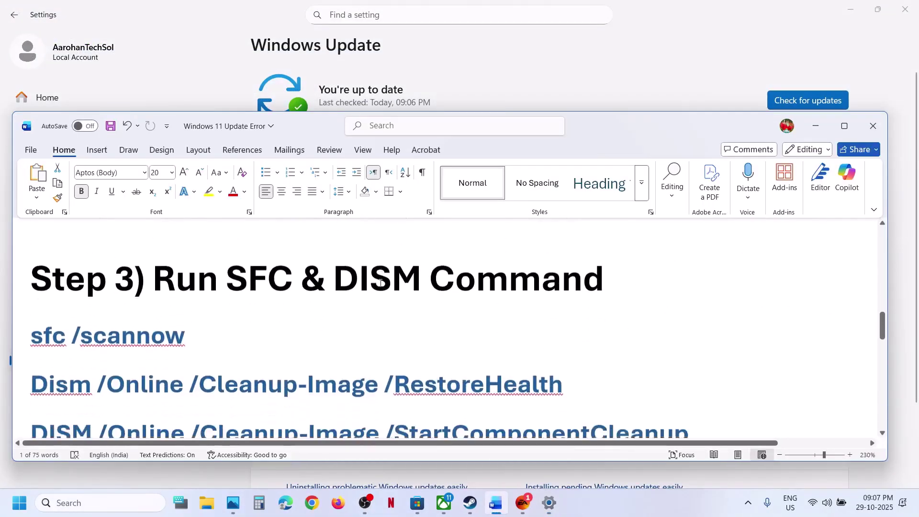
click(74, 502)
Search for cmd and run Command Prompt as administrator, allowing the UAC prompt.
text(cmd)
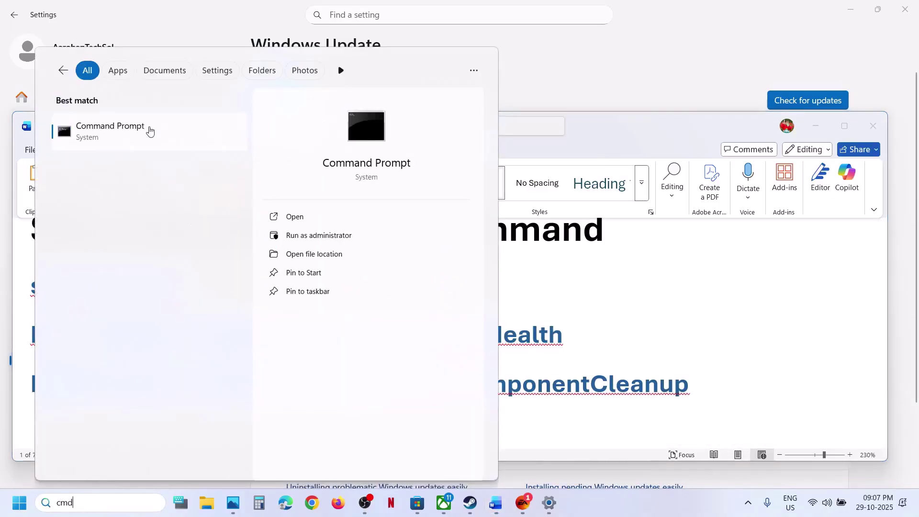
right_click(131, 134)
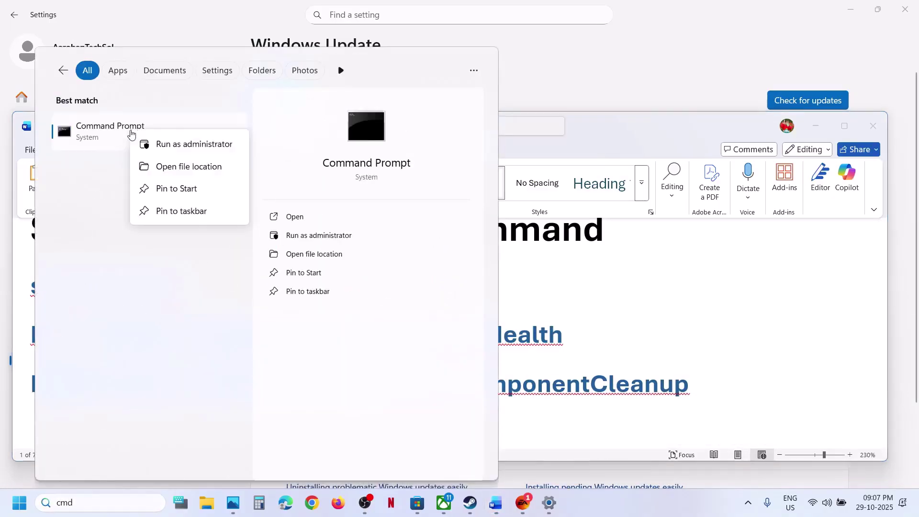
click(207, 146)
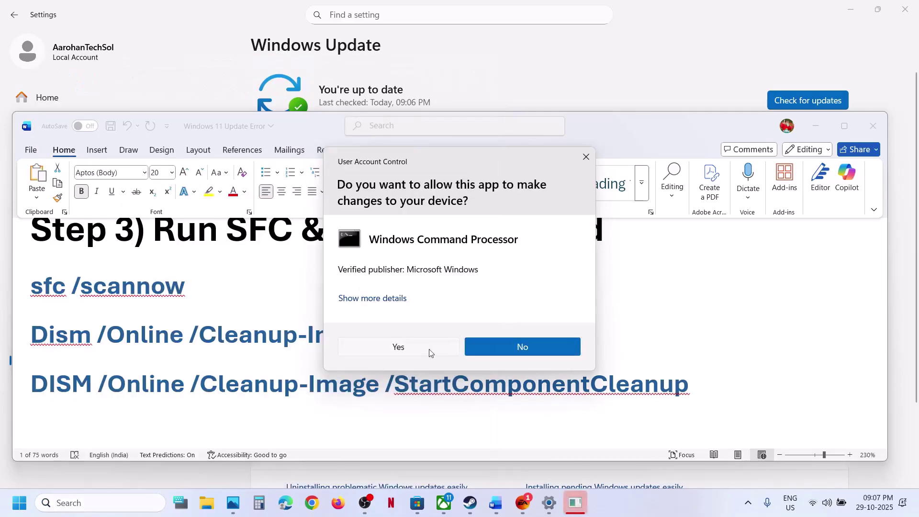
click(418, 356)
Copy sfc /scannow from the notes, paste it into Command Prompt, and run it.
triple_click(74, 289)
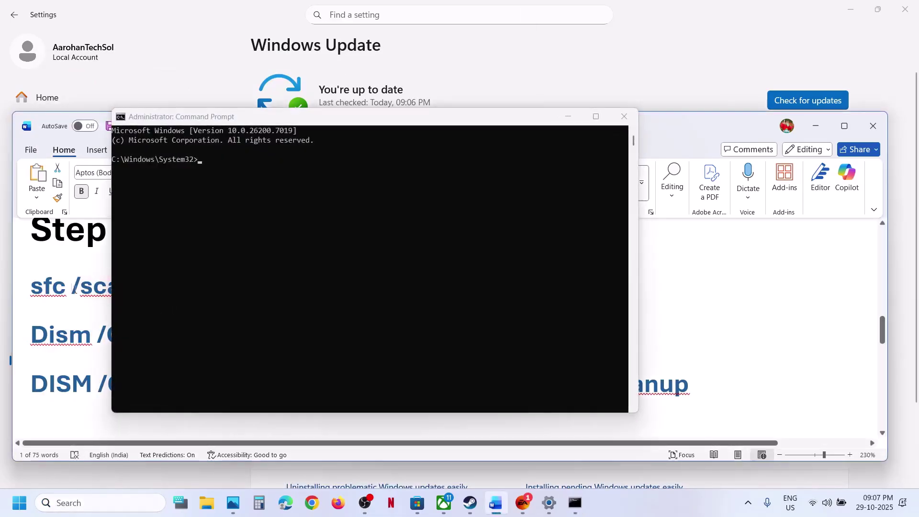
key(ctrl+c)
click(291, 257)
right_click(298, 254)
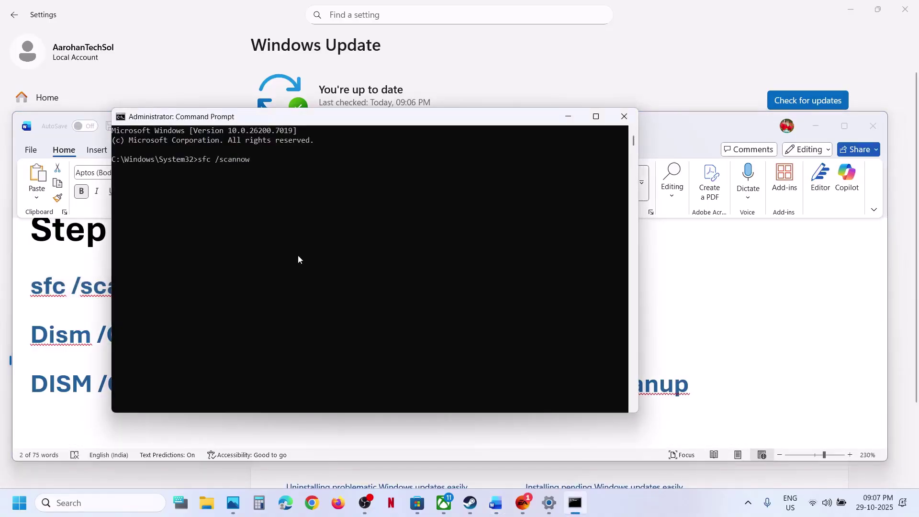
key(Return)
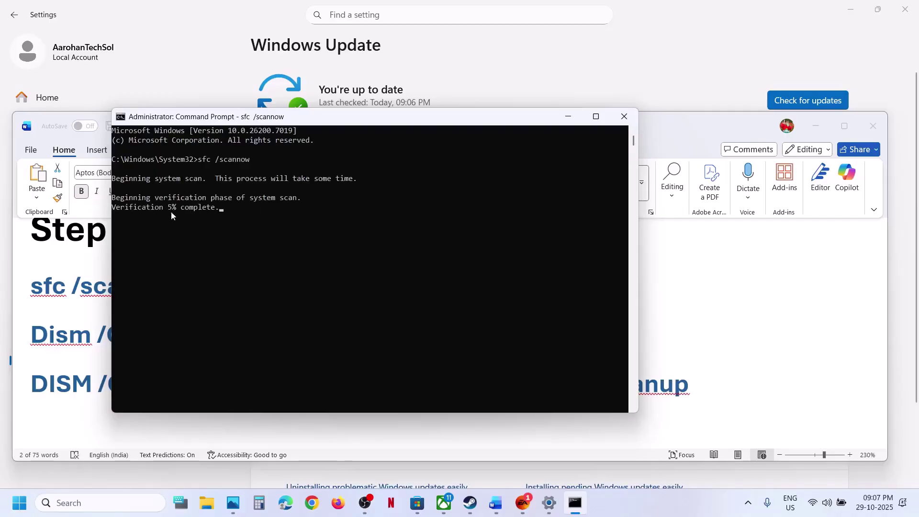
Copy the DISM RestoreHealth command from the notes, checking sfc progress in Command Prompt.
key(alt+Tab)
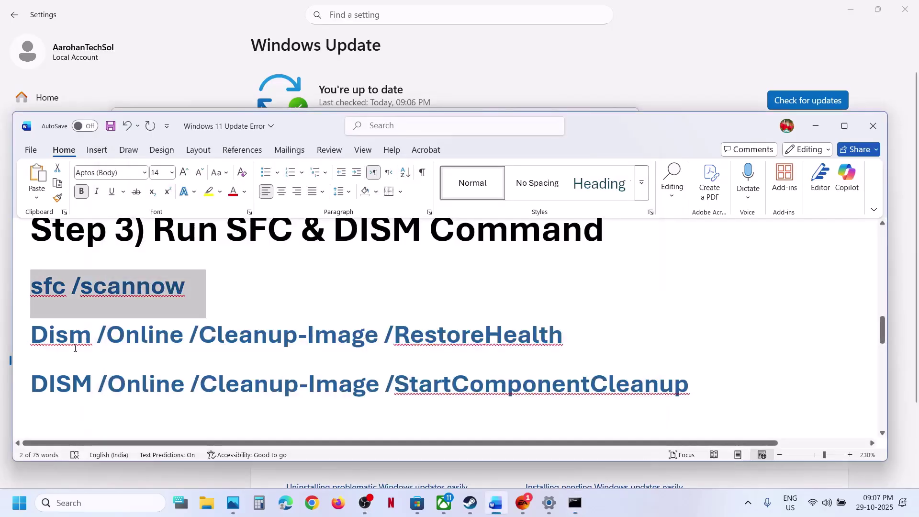
double_click(242, 339)
triple_click(240, 338)
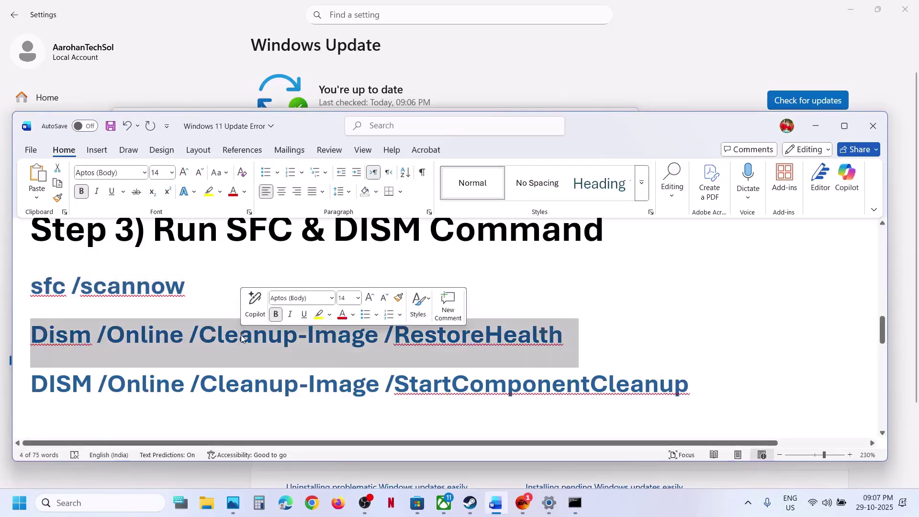
key(ctrl+c)
key(alt+Tab)
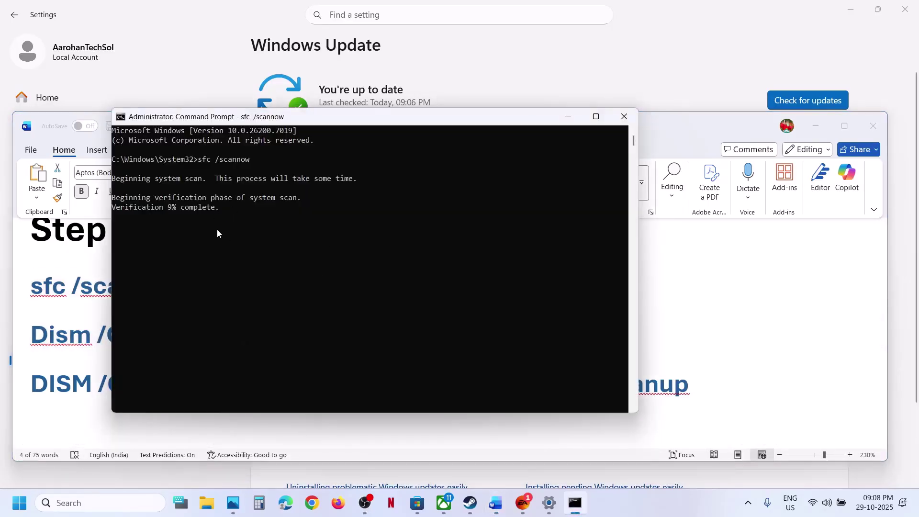
key(alt+Tab)
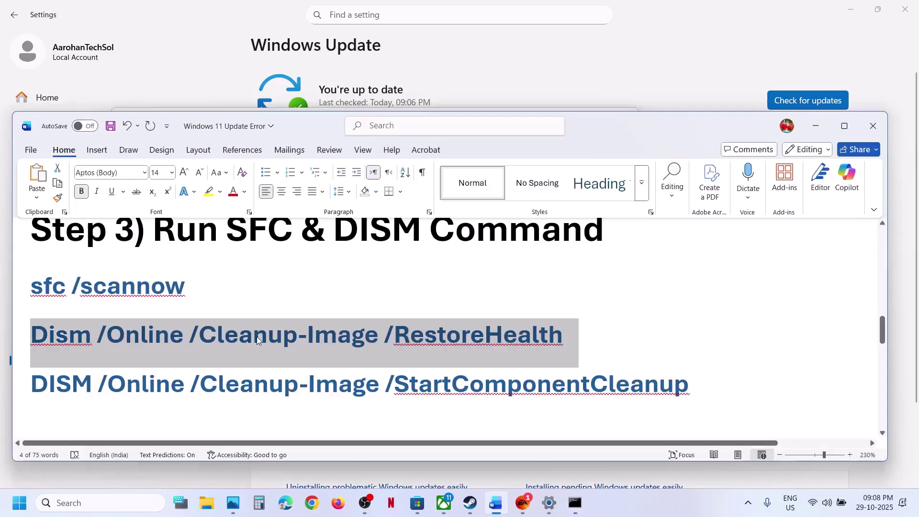
key(alt+Tab)
Copy the DISM StartComponentCleanup command while checking the sfc scan progress.
key(alt+Tab)
triple_click(219, 383)
key(alt+Tab)
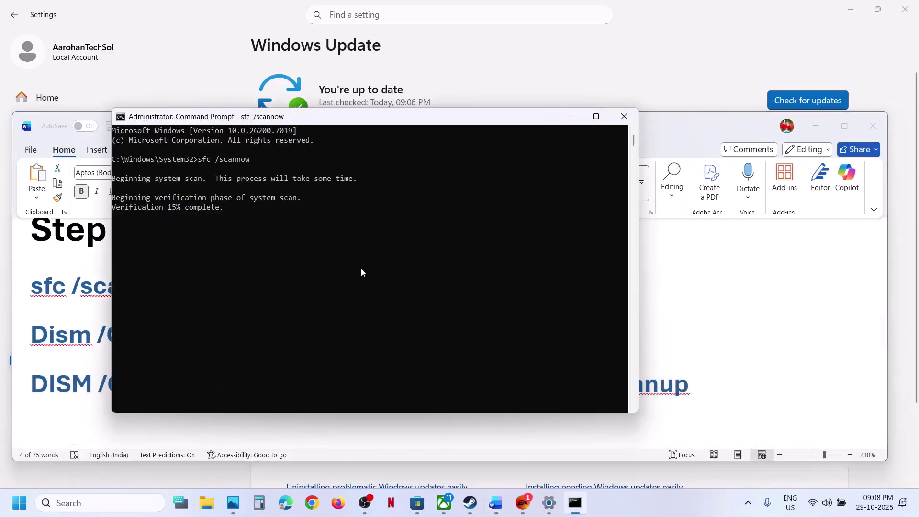
key(alt+Tab)
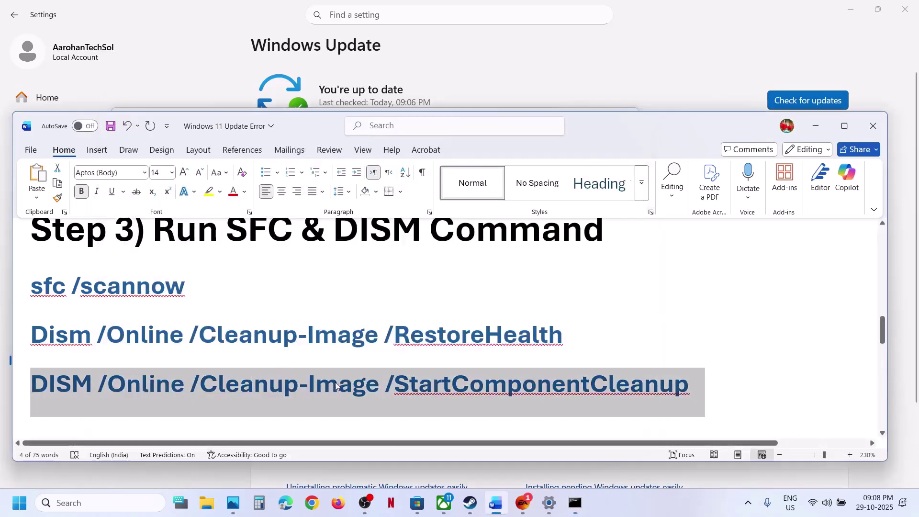
key(alt+Tab)
key(alt+Tab)
Bring the notes forward and view the Start menu power options without restarting.
click(357, 448)
key(super)
click(348, 461)
key(Escape)
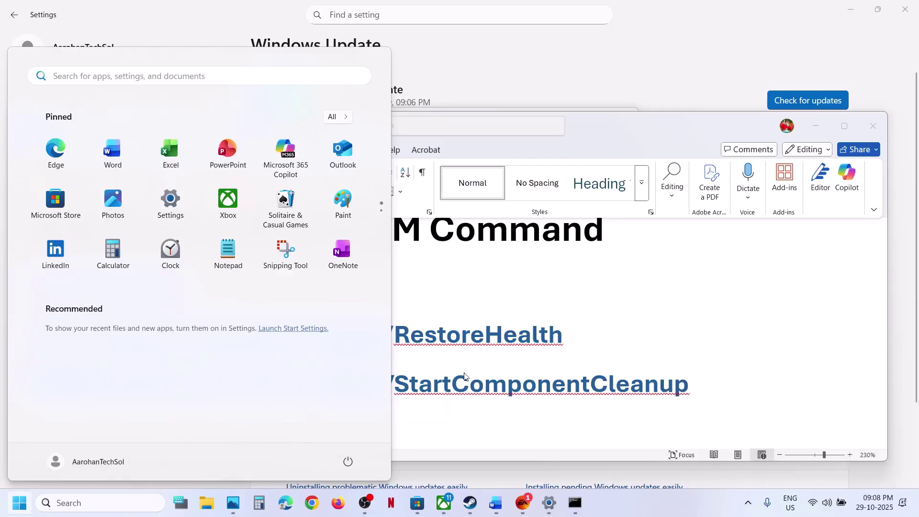
Open the Step 4 Microsoft Update Catalog link from the Word notes, then bring Windows Settings back.
triple_click(464, 373)
scroll(465, 372, down, 2)
scroll(464, 373, down, 2)
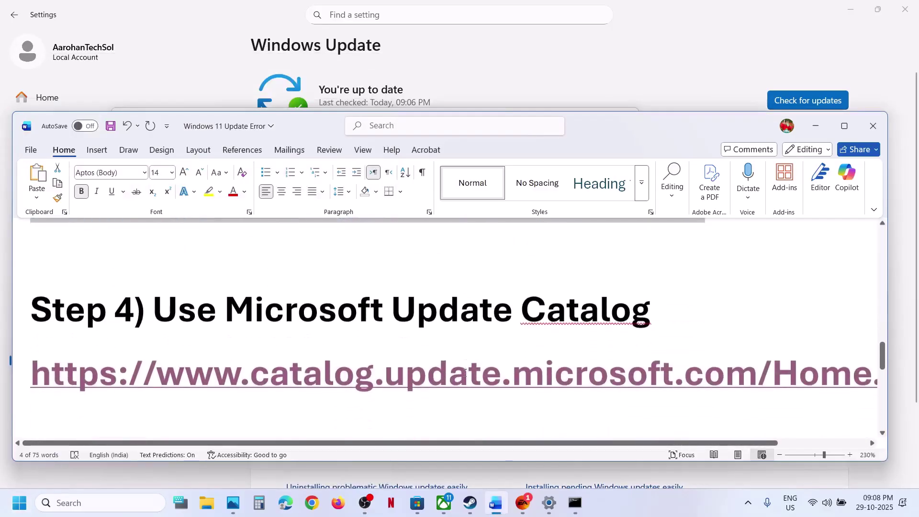
ctrl+click(401, 364)
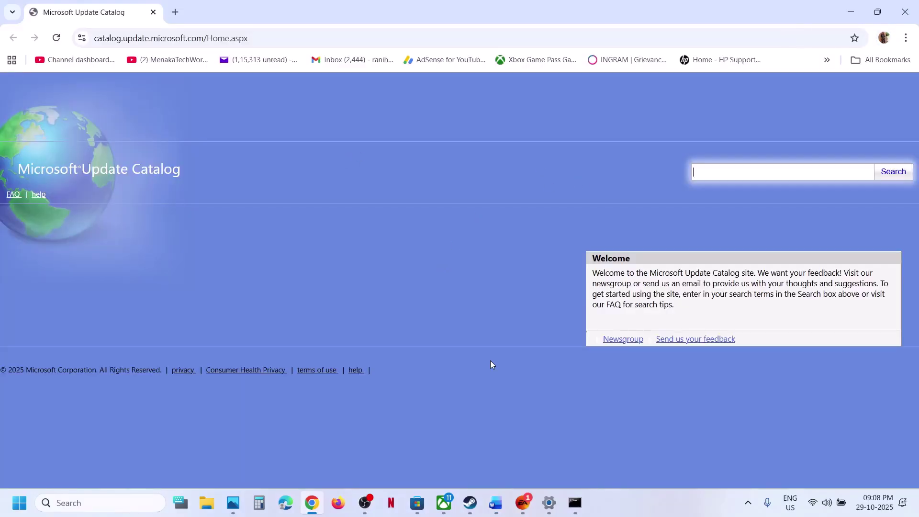
click(550, 502)
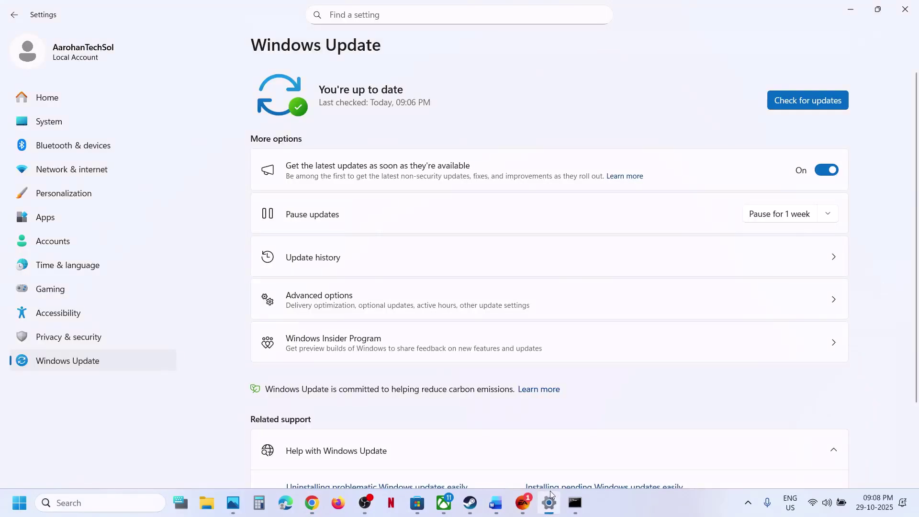
Copy KB5067036 from Update history and search the Microsoft Update Catalog for it.
click(325, 255)
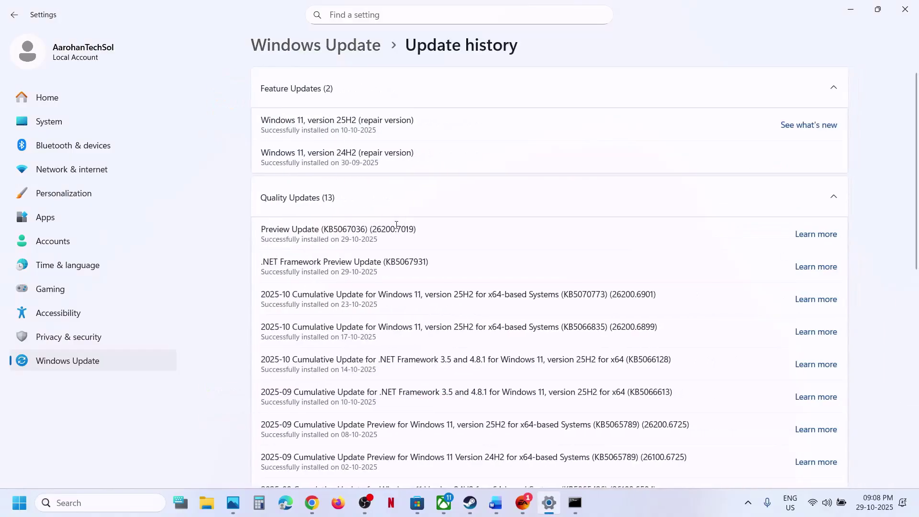
double_click(349, 228)
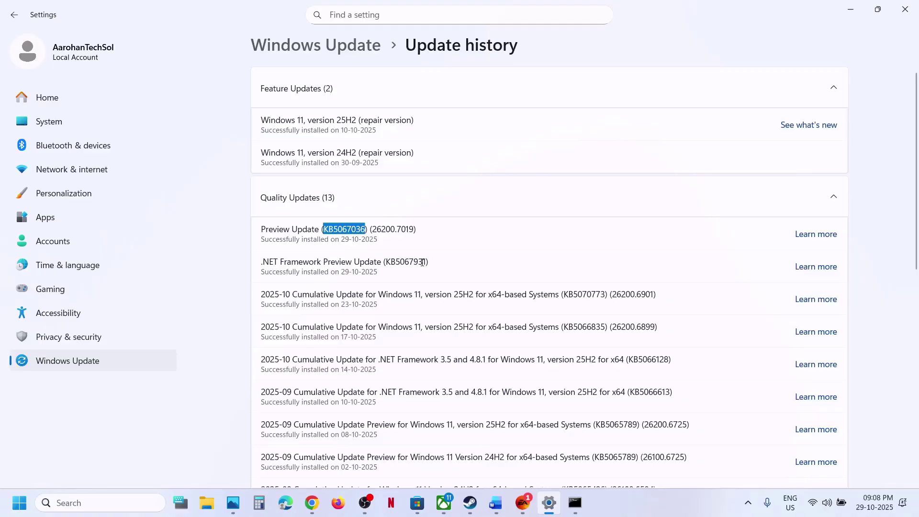
key(alt+Tab)
key(ctrl+v)
click(885, 176)
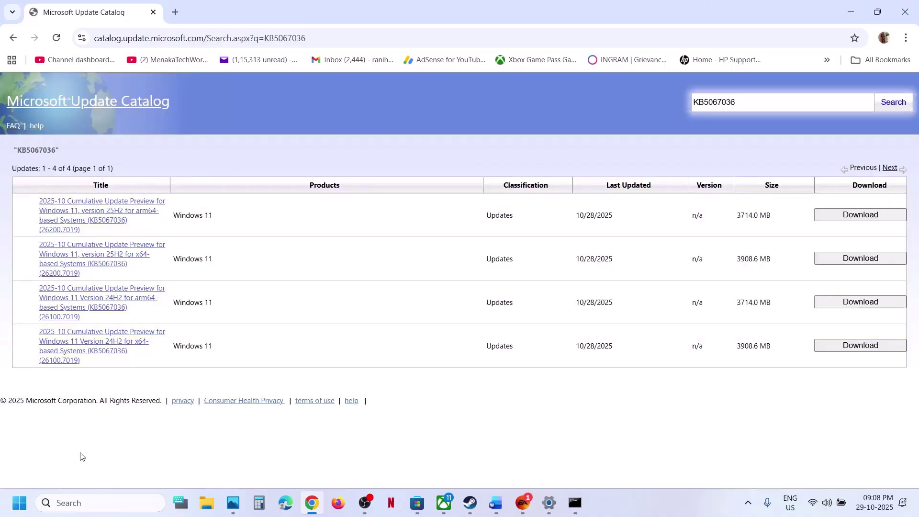
Run winver to confirm Windows 11 25H2 build 26200.7019, then go to Settings' System page.
click(66, 502)
text(windows)
text(nver)
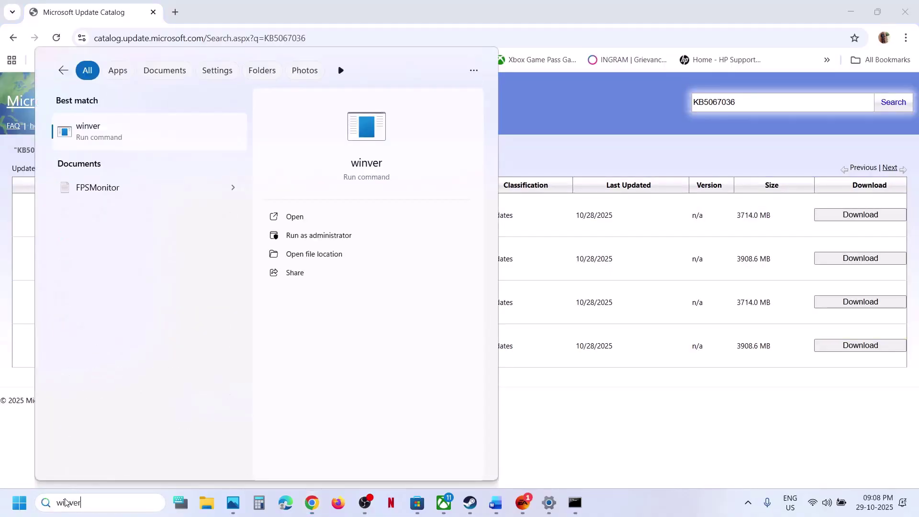
click(110, 138)
drag(170, 27, 398, 189)
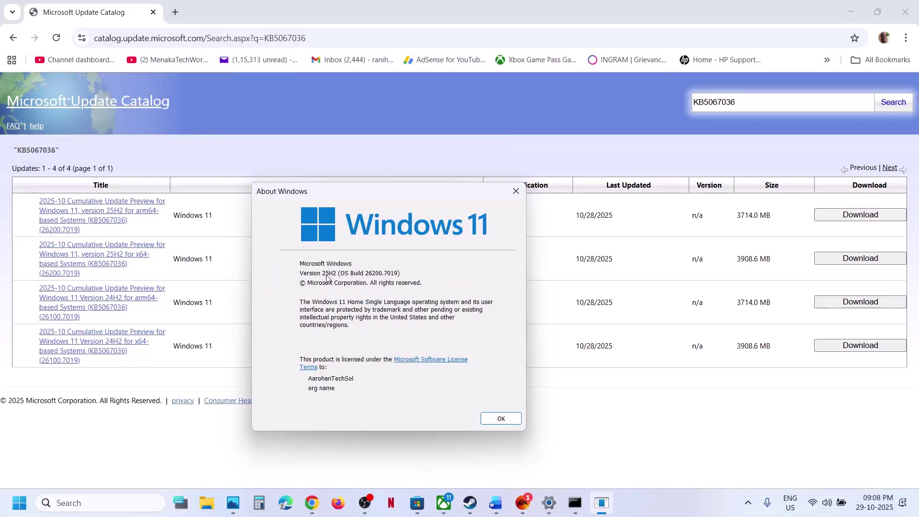
click(516, 191)
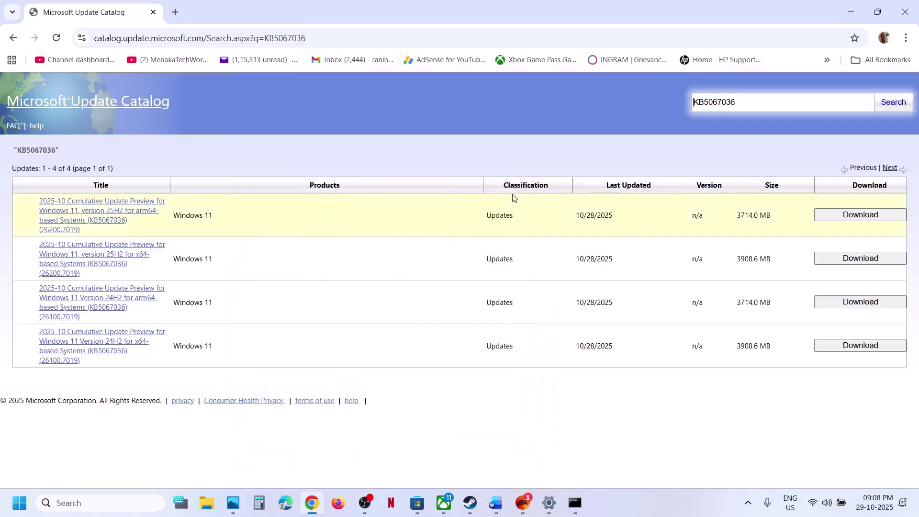
key(alt+Tab)
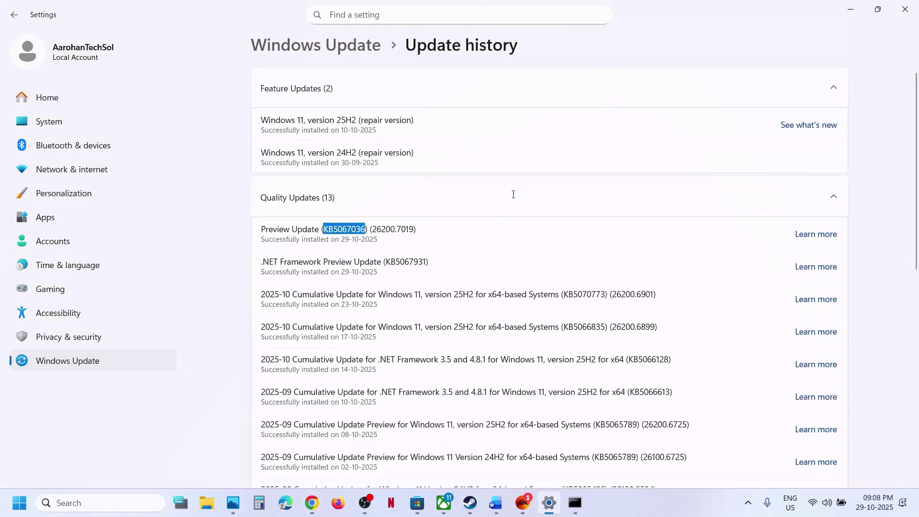
click(78, 126)
Confirm on System > About that the system type is 64-bit, x64-based, then close Settings.
scroll(396, 321, down, 15)
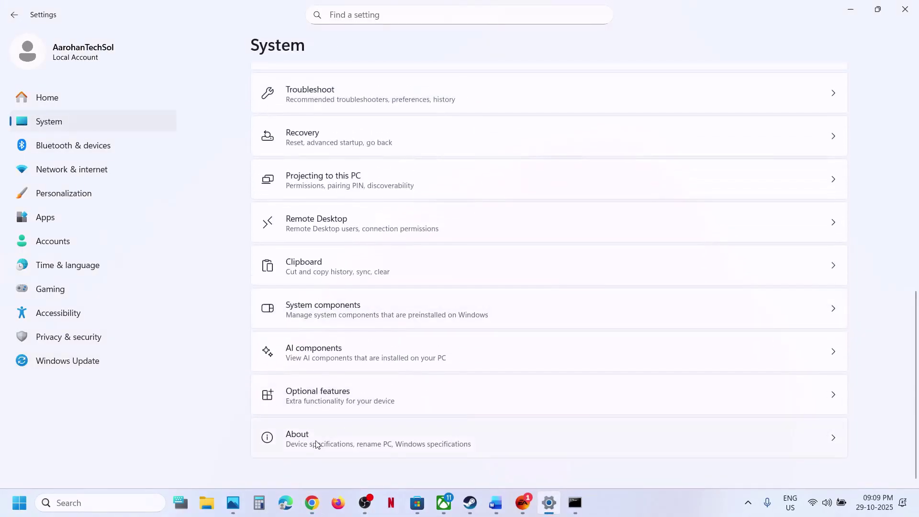
click(316, 444)
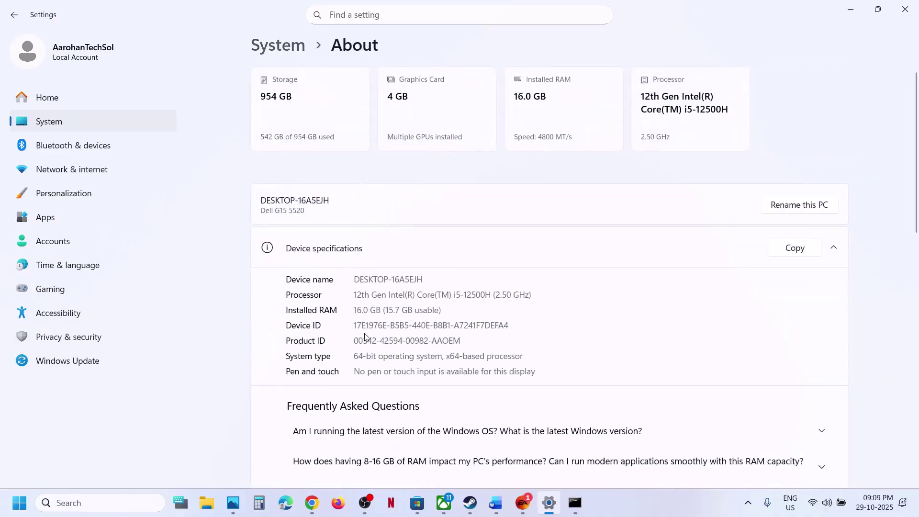
drag(355, 360, 523, 358)
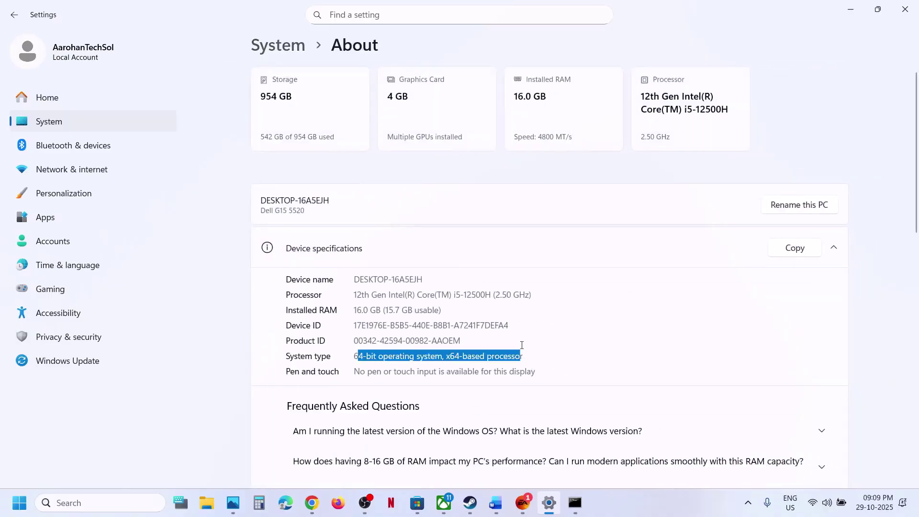
click(905, 9)
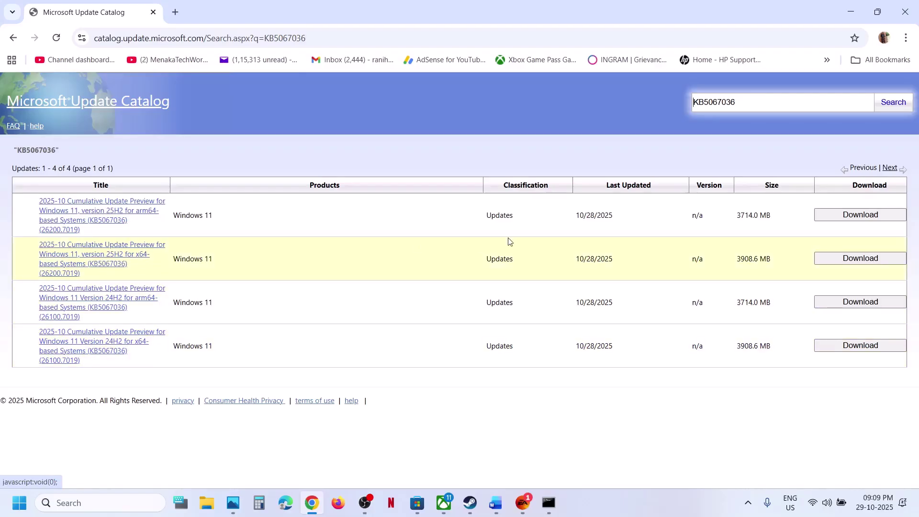
Download the 3.3 GB KB5067036 25H2 x64 .msu package and cancel the duplicate (2).msu download.
click(854, 258)
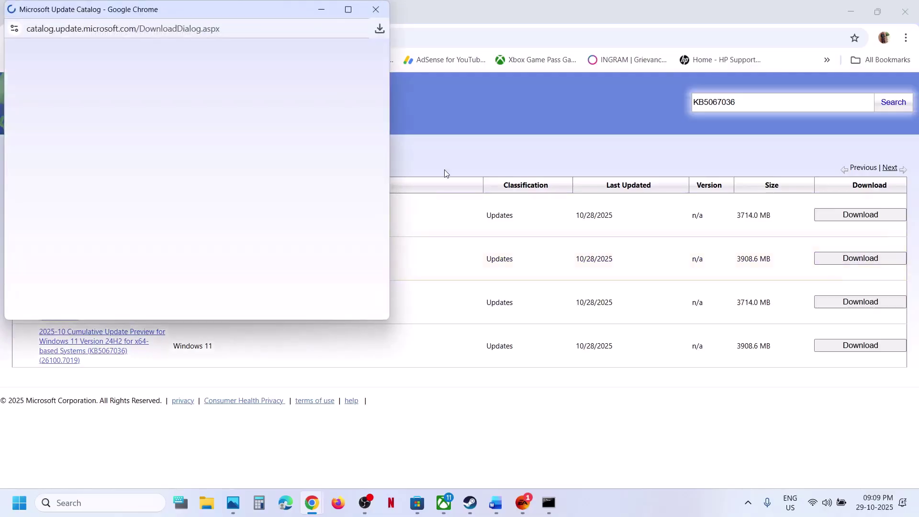
drag(231, 18, 468, 127)
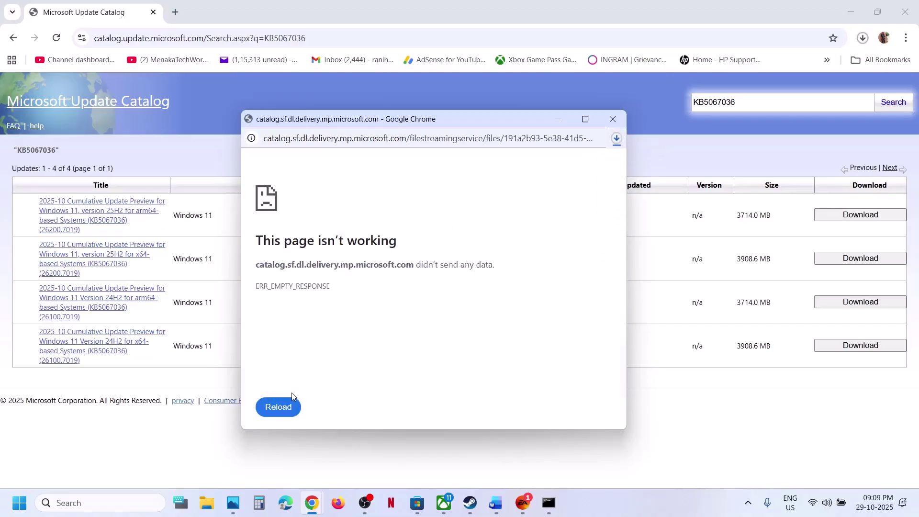
click(287, 413)
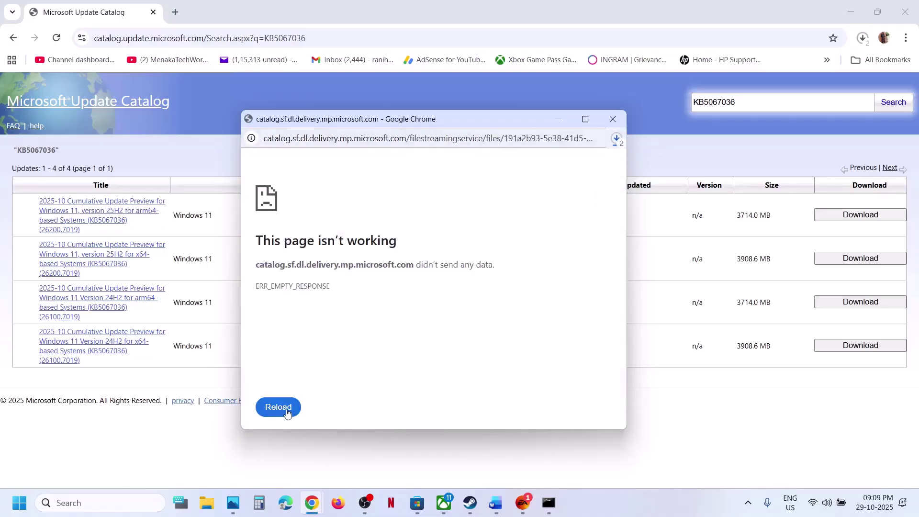
click(616, 140)
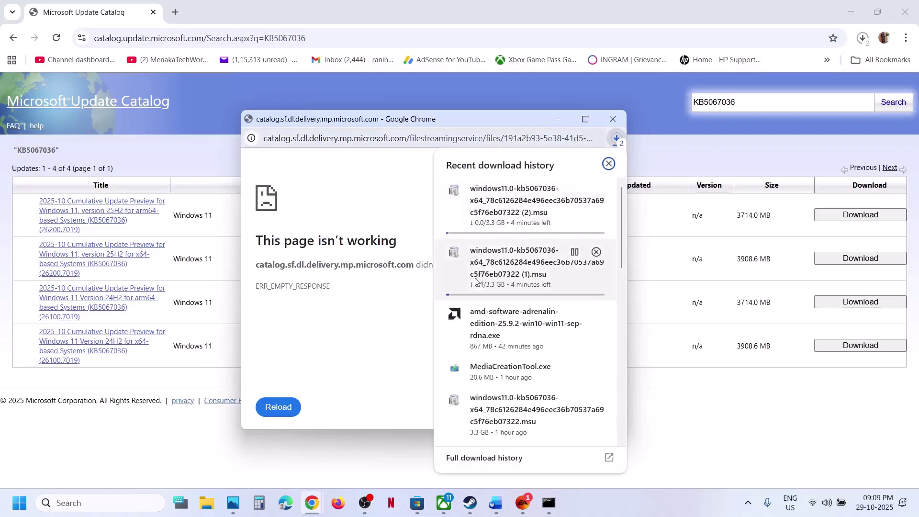
click(597, 190)
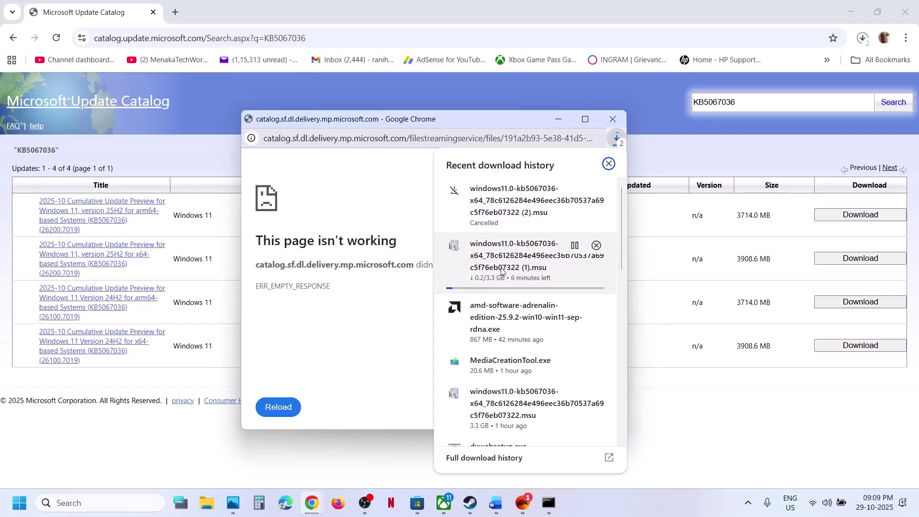
click(127, 479)
Open the Start menu's power options, then dismiss them without changing anything.
click(13, 503)
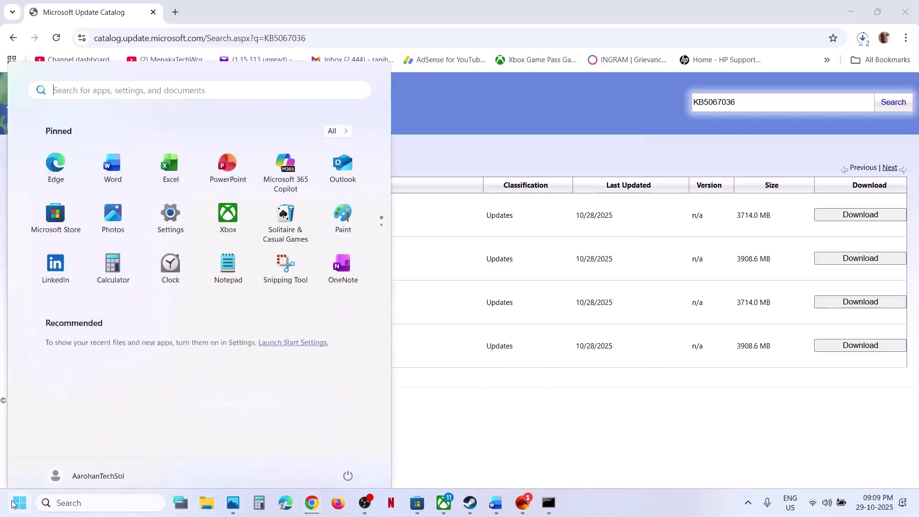
click(348, 461)
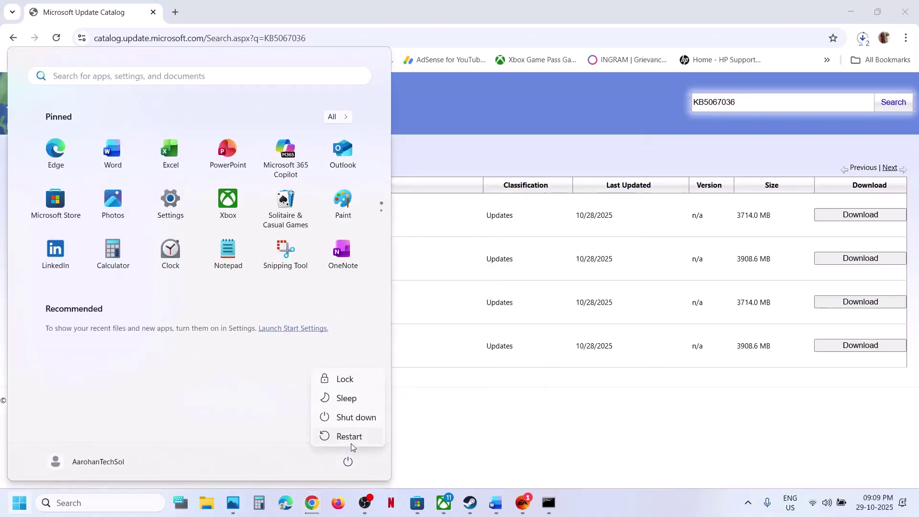
click(534, 412)
click(533, 412)
Read the Step 5 'Fix Problems Using Windows Update' note in Word, then launch Settings with Win+I.
click(496, 503)
scroll(392, 347, down, 5)
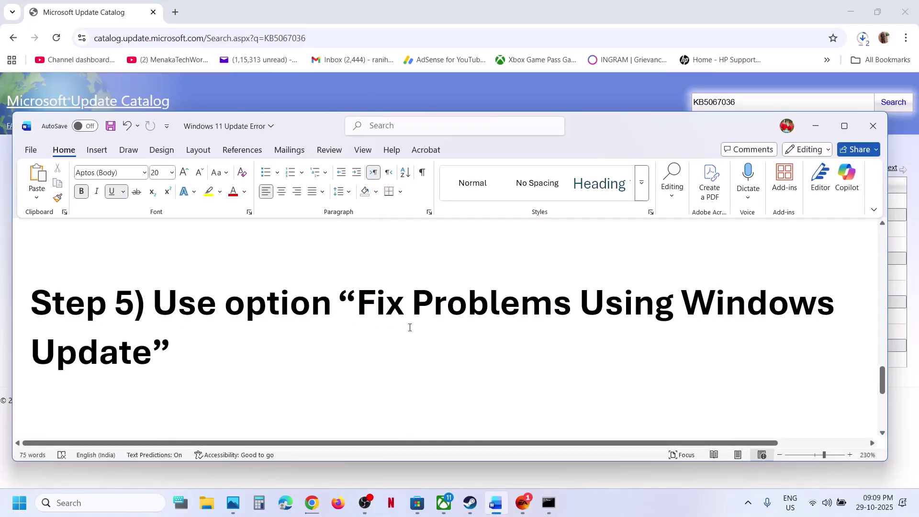
click(182, 478)
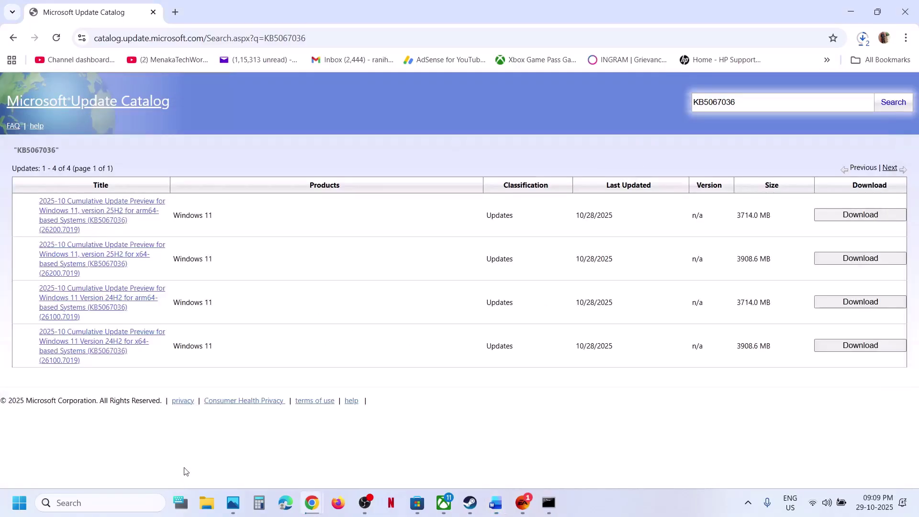
key(super+i)
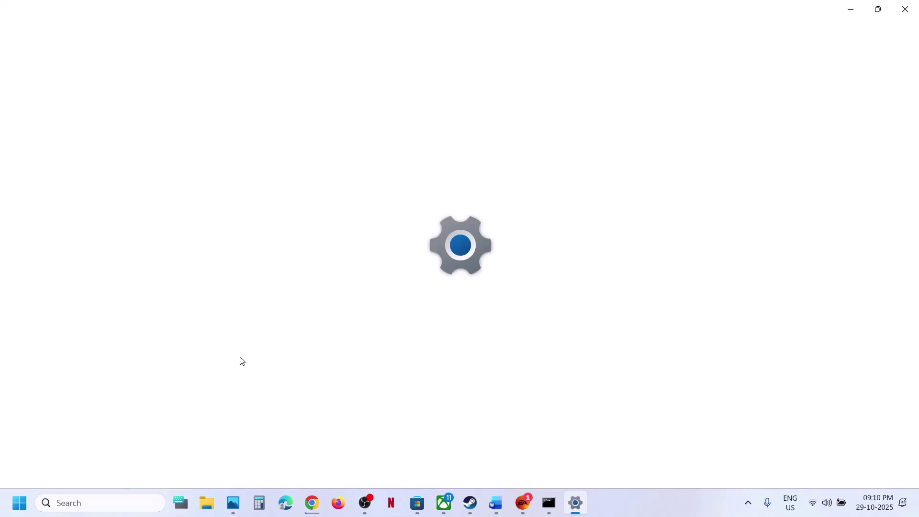
View 'Fix problems using Windows Update' under Windows Update > Advanced options > Recovery.
click(908, 8)
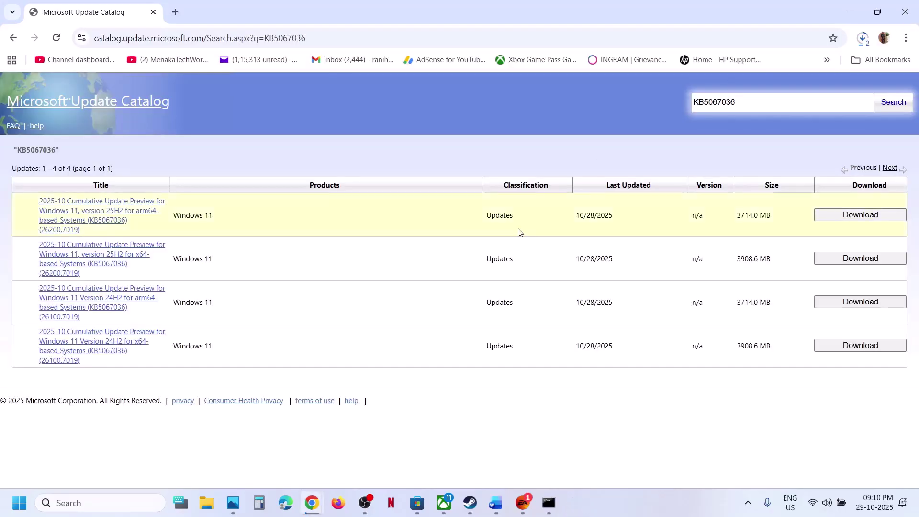
key(super+i)
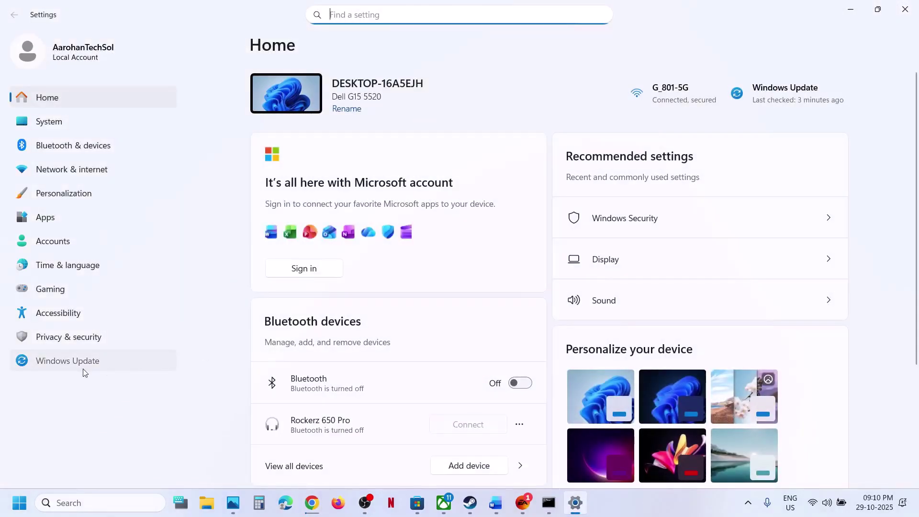
click(83, 368)
click(341, 300)
scroll(338, 301, down, 3)
click(318, 349)
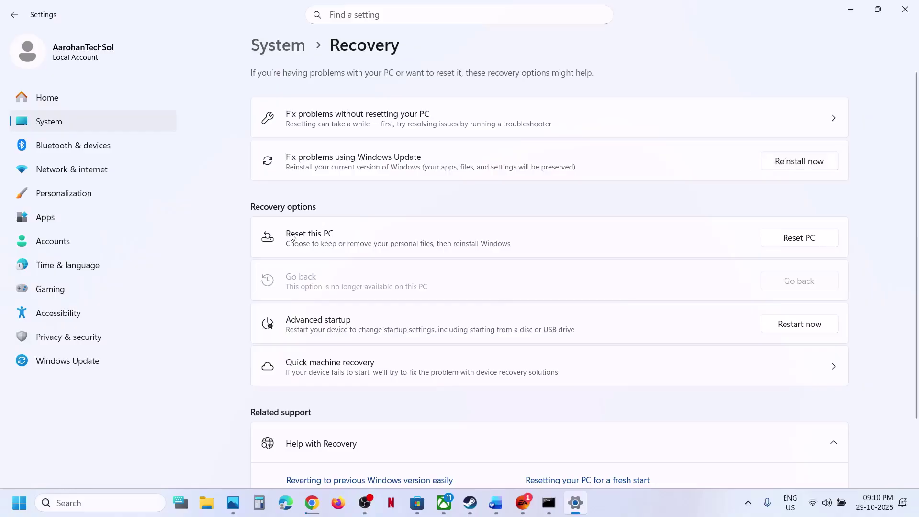
click(108, 360)
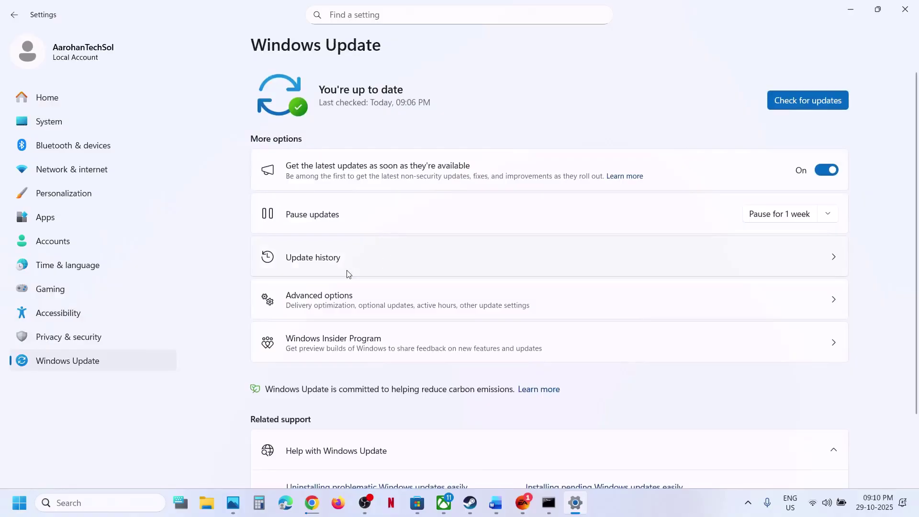
Review the 25H2 and 24H2 repair versions in Update history, then run Check for updates.
click(343, 263)
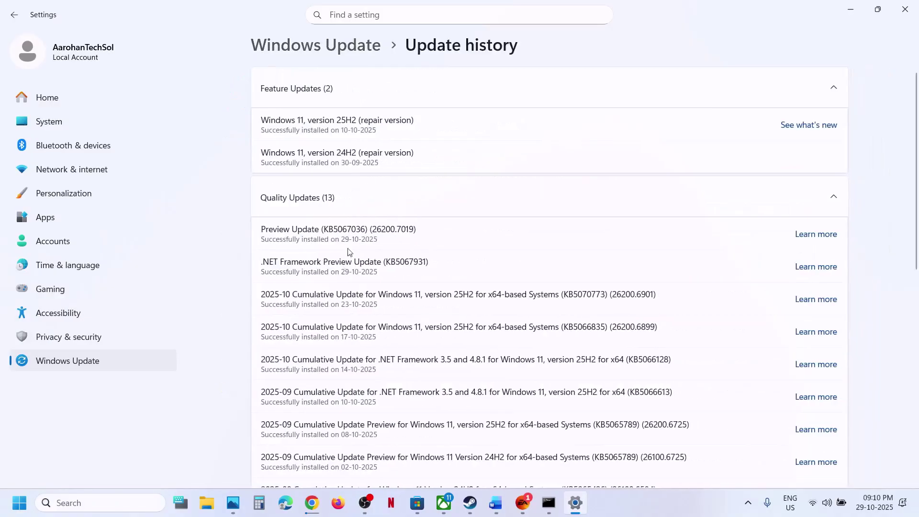
drag(310, 154, 409, 153)
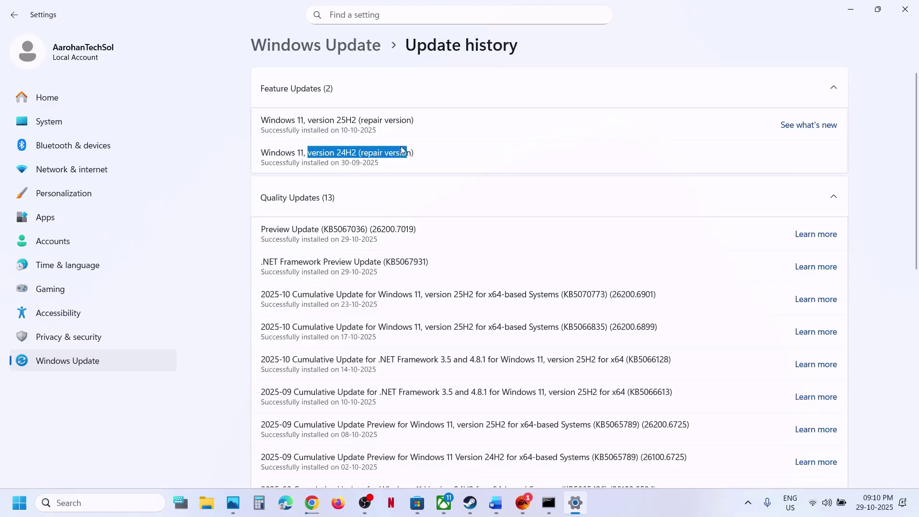
drag(311, 120, 418, 121)
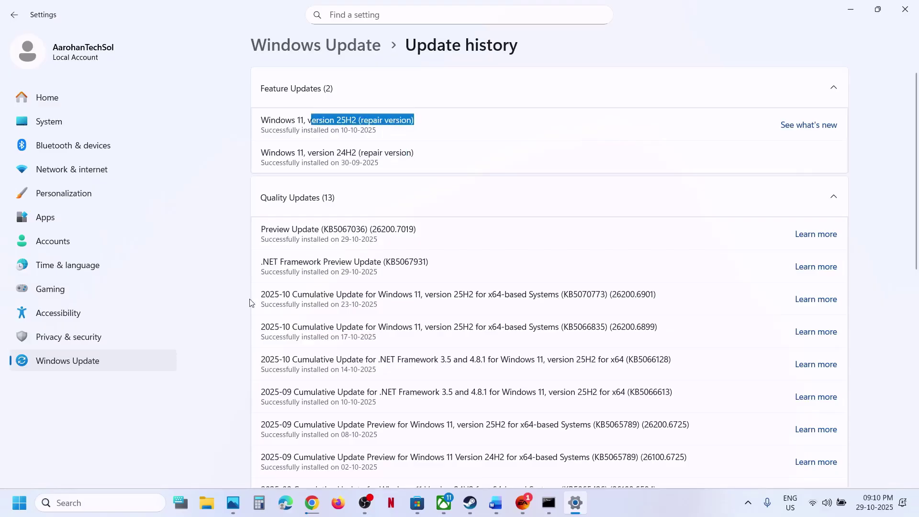
click(133, 367)
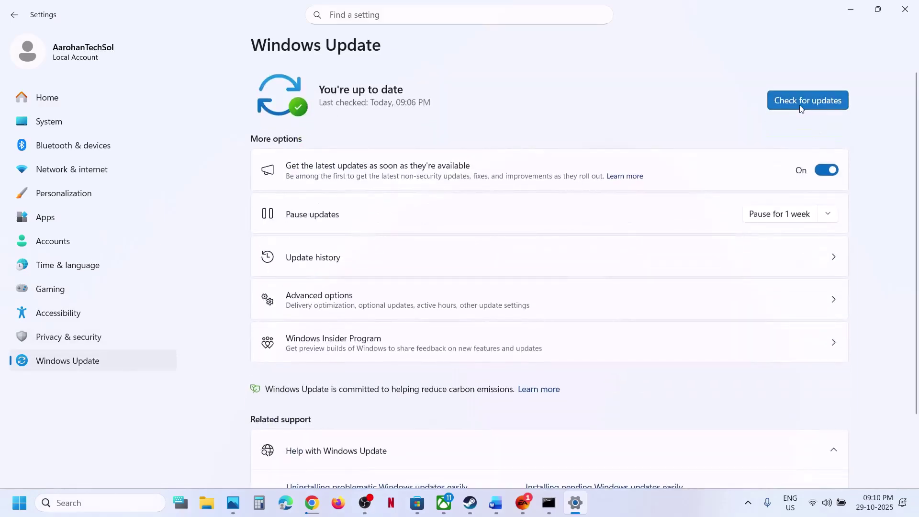
click(801, 107)
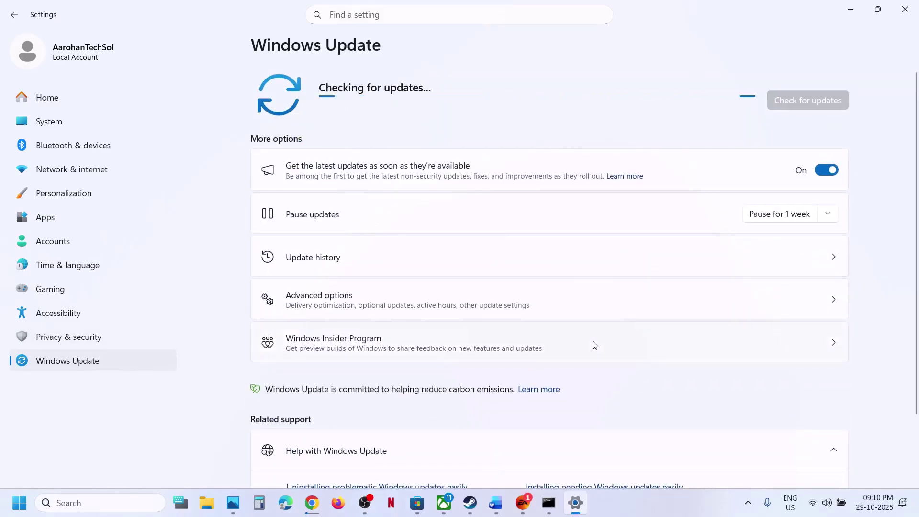
Follow the Step 6 link and download the 20.6 MB MediaCreationTool.exe from Microsoft's Download Windows 11 page.
click(496, 502)
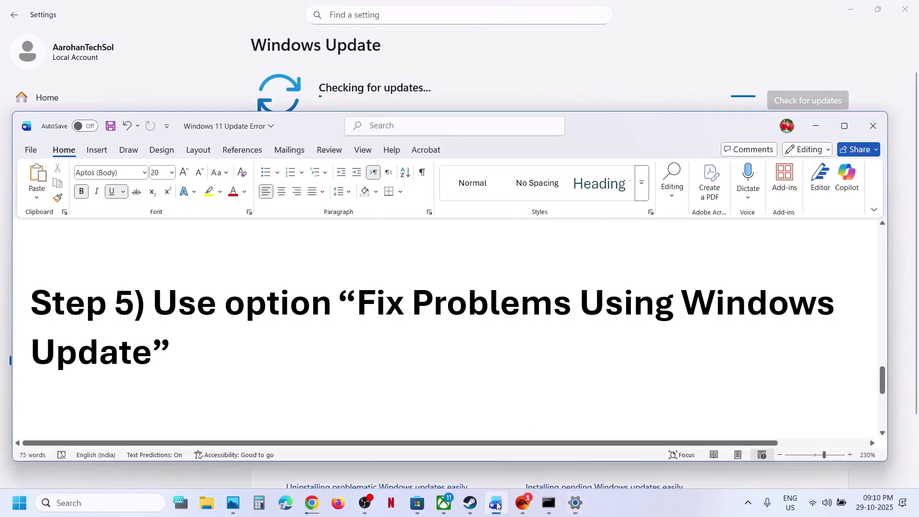
scroll(336, 366, down, 5)
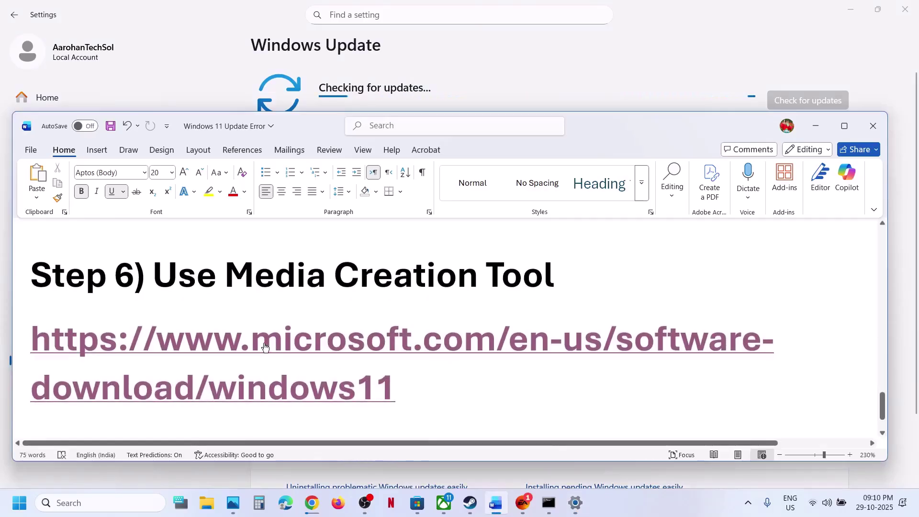
ctrl+click(266, 347)
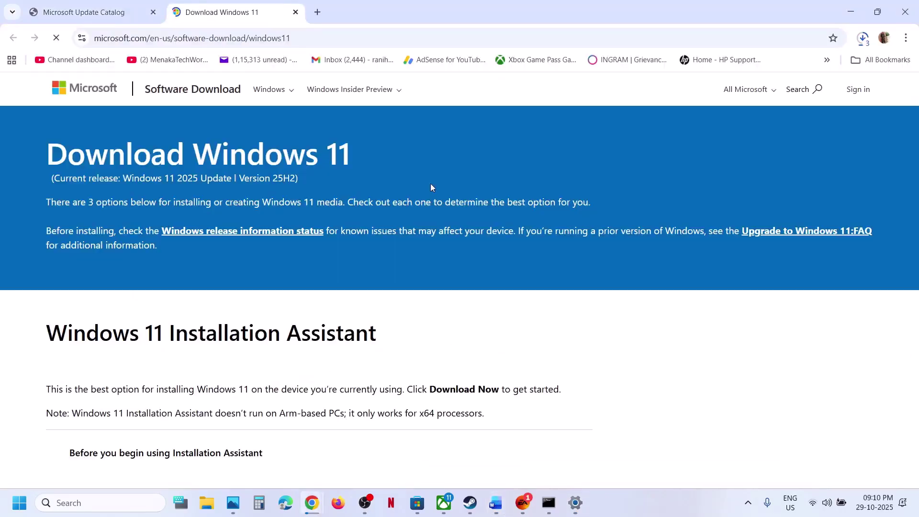
scroll(229, 353, down, 7)
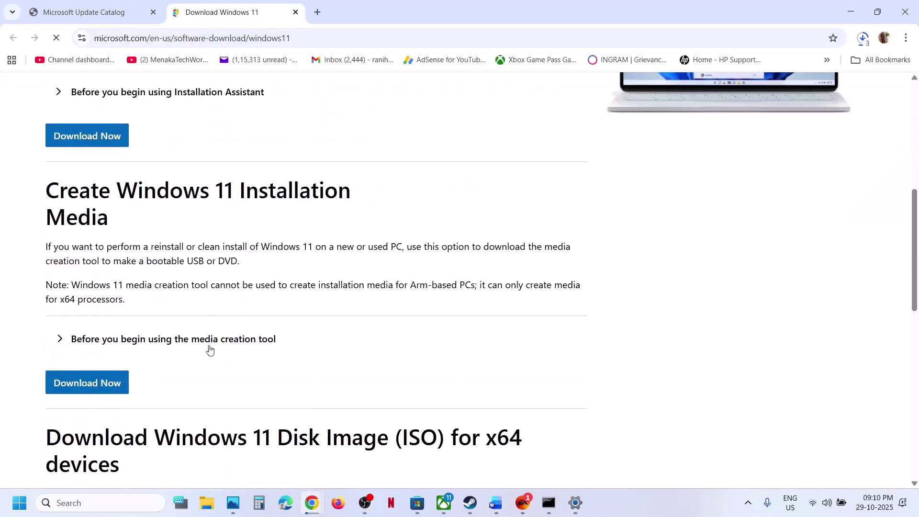
click(83, 392)
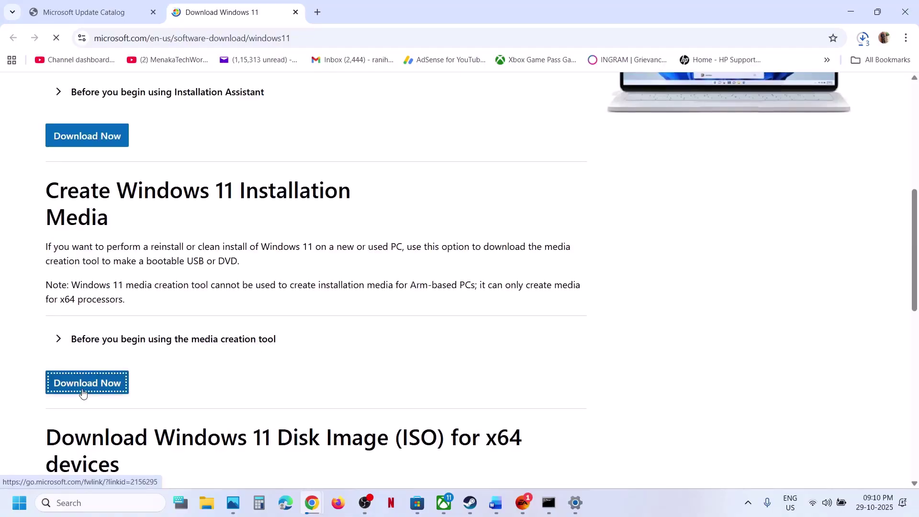
click(861, 44)
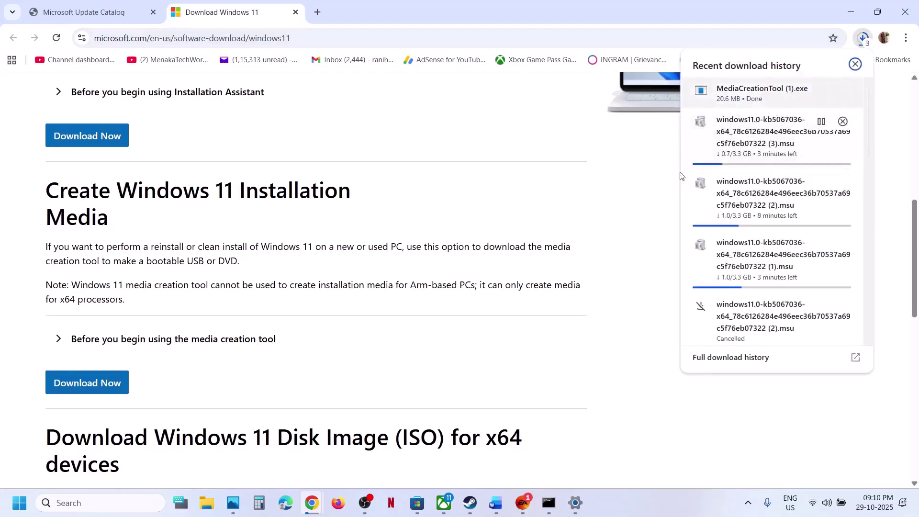
click(673, 186)
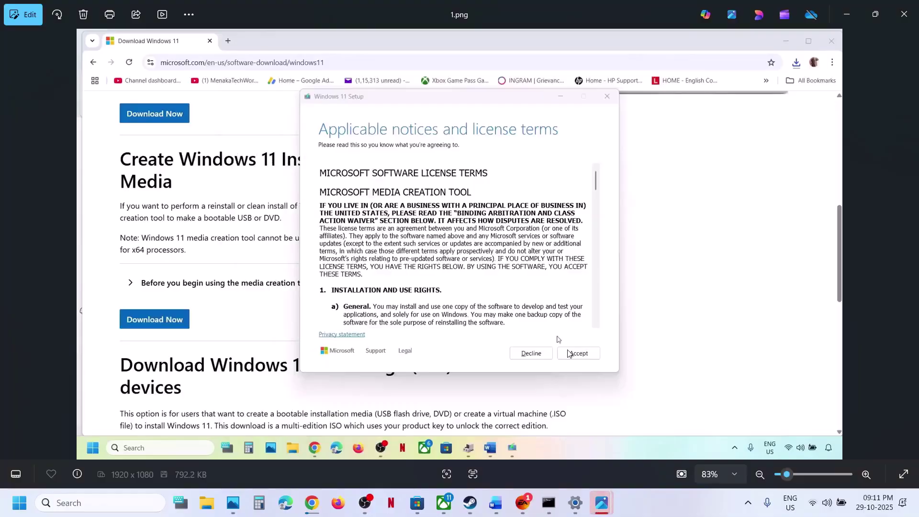
Page through screenshots 1.png to 8.png, ending on the Windows ISO file saved to the desktop.
key(Right)
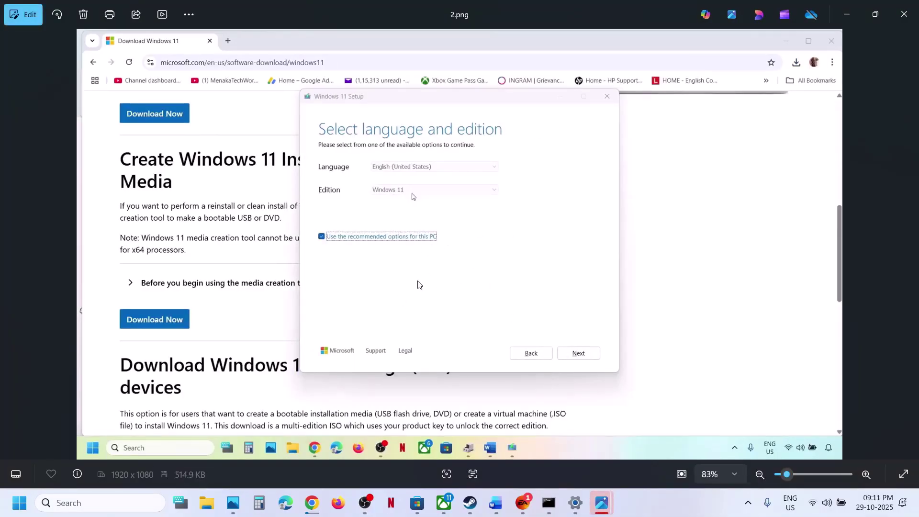
key(Right)
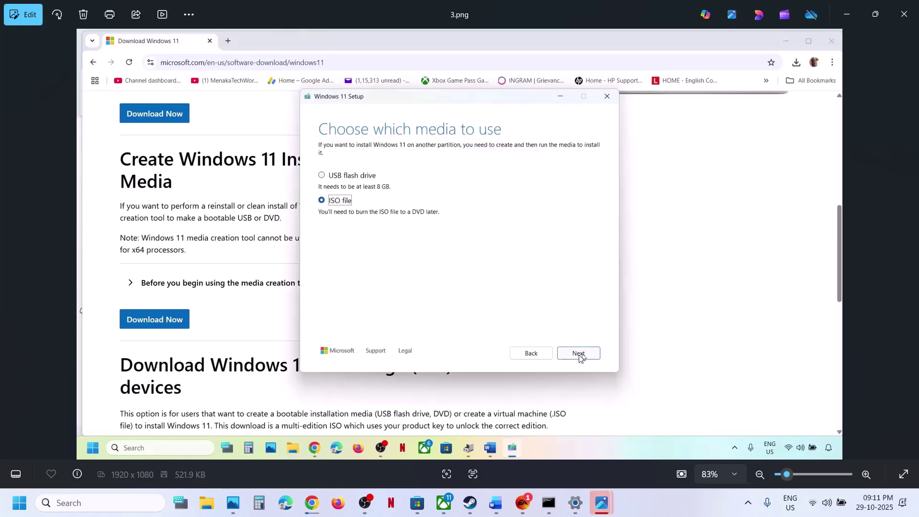
key(Right)
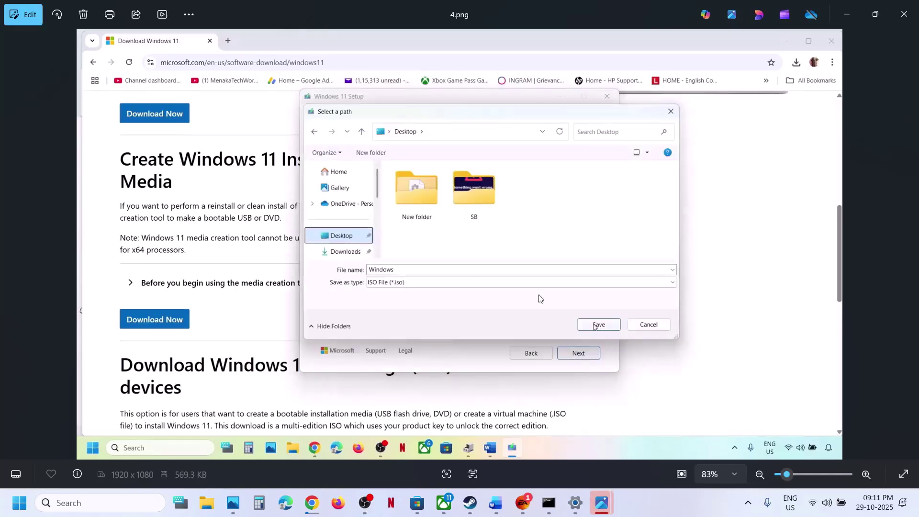
key(Right)
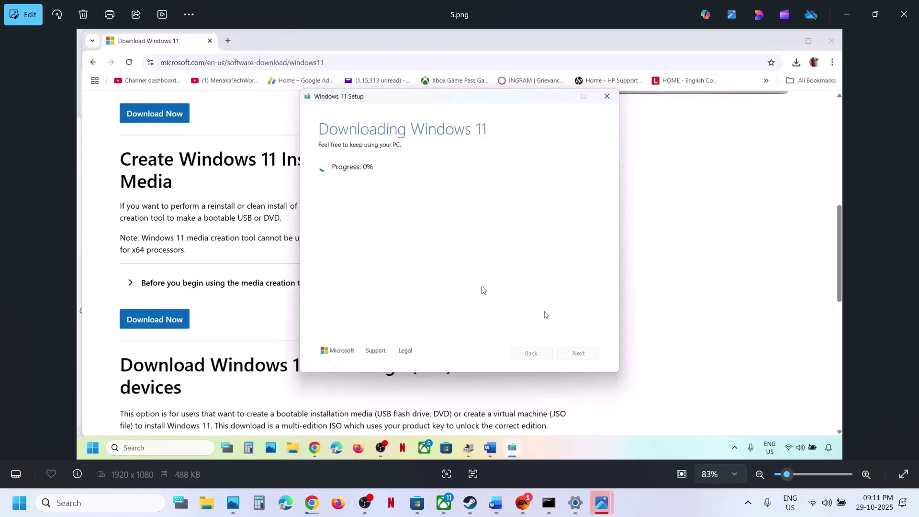
key(Right)
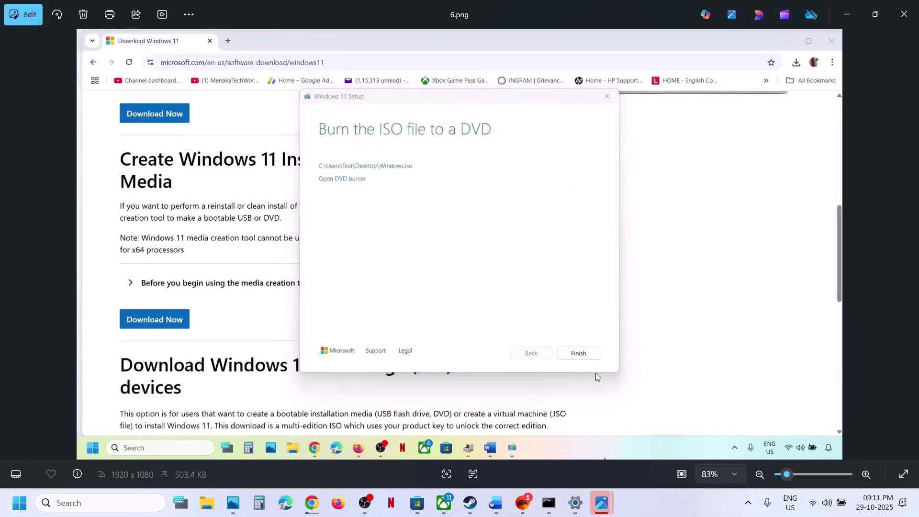
key(Right)
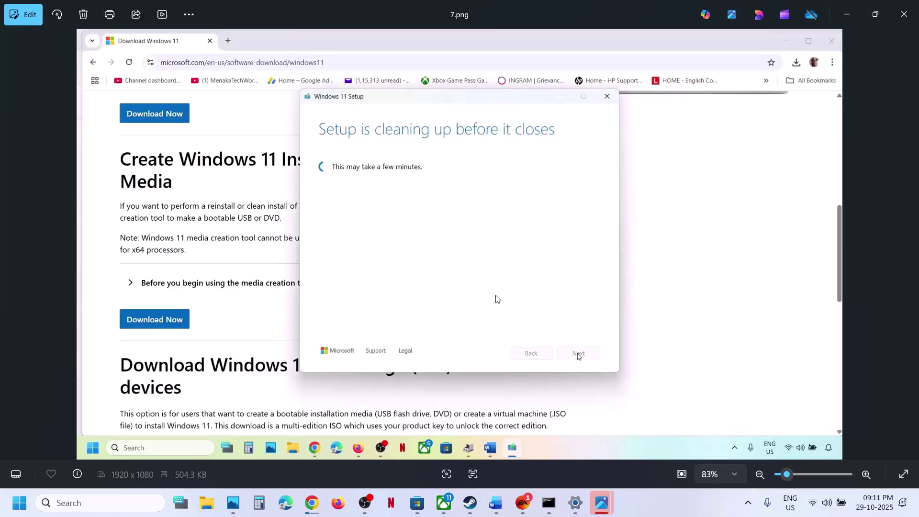
key(Right)
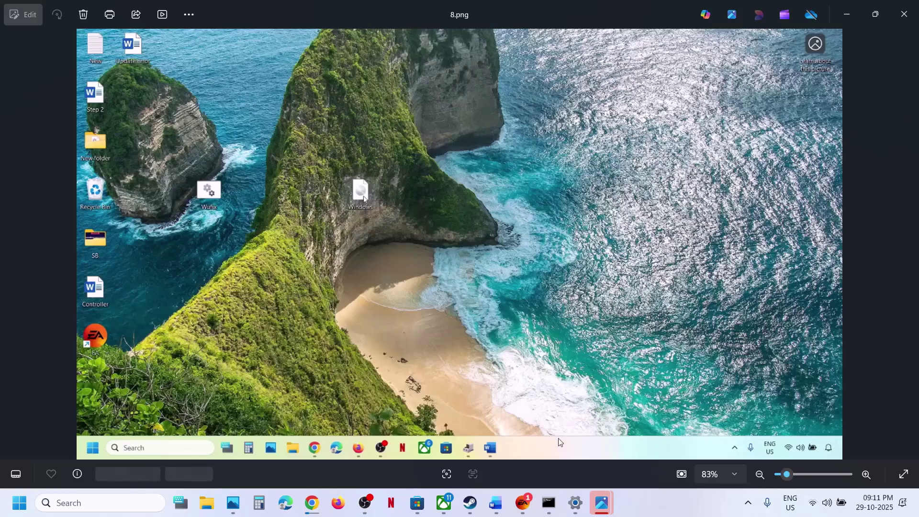
Step from 8.png through the ISO drive, permission, license and Ready to install screenshots, then return to Windows Update.
key(Right)
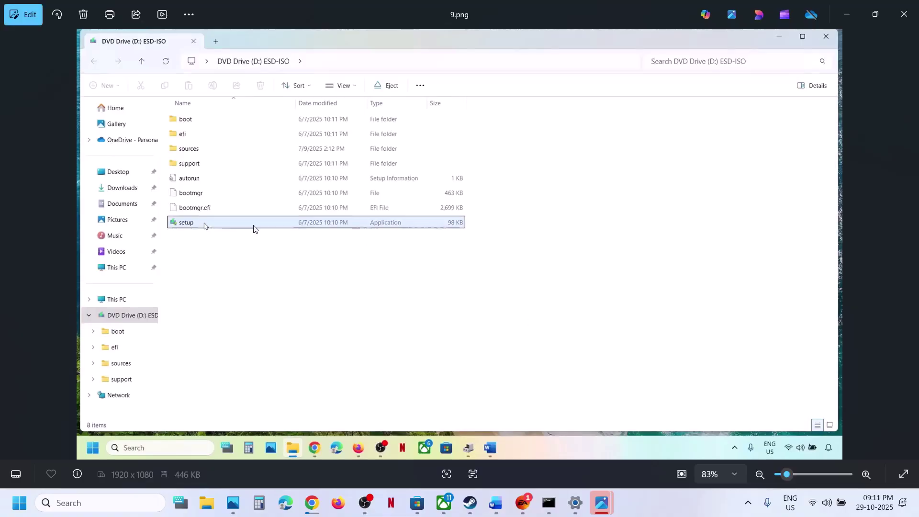
key(Right)
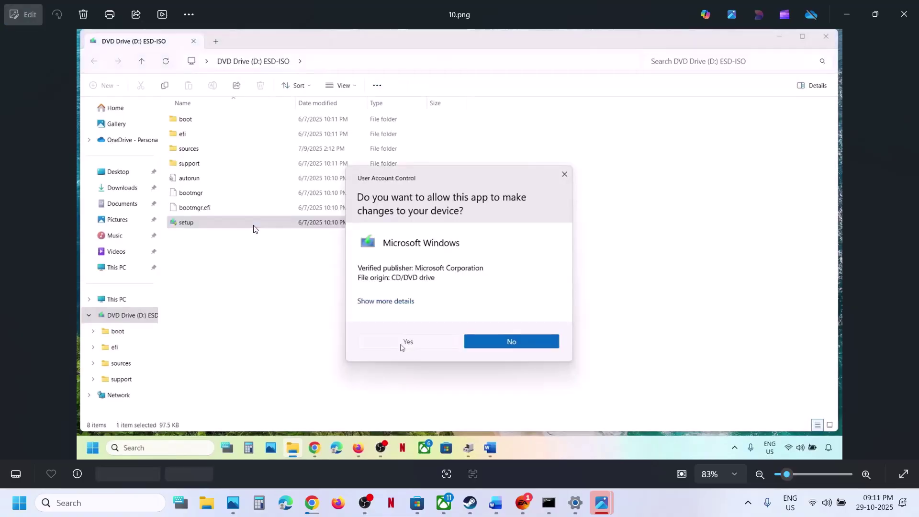
key(Right)
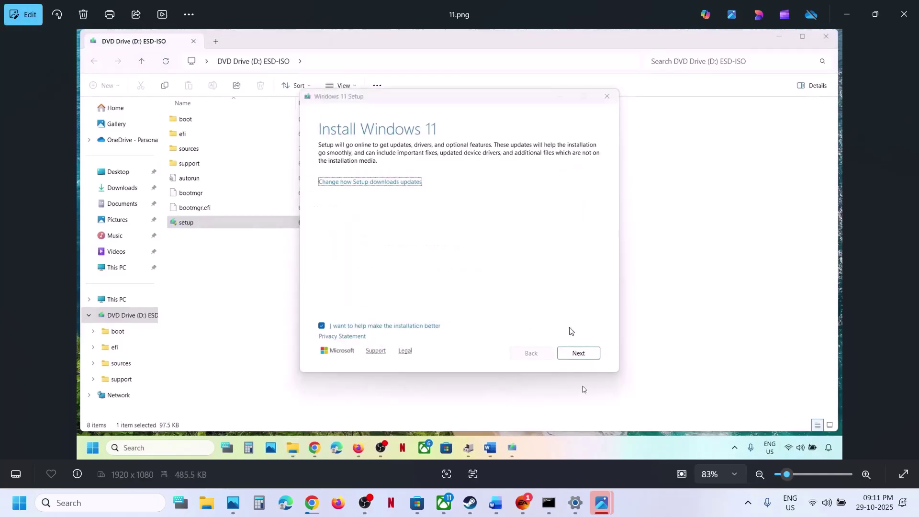
key(Right)
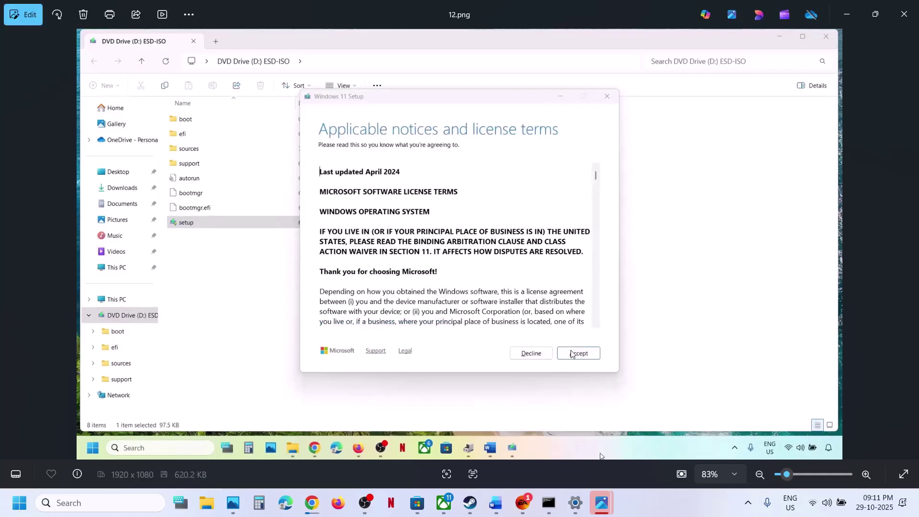
key(Right)
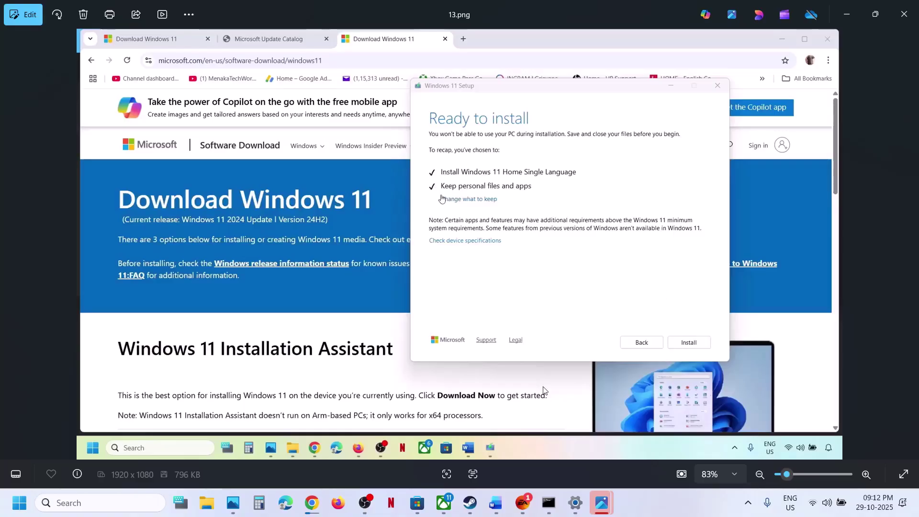
click(576, 504)
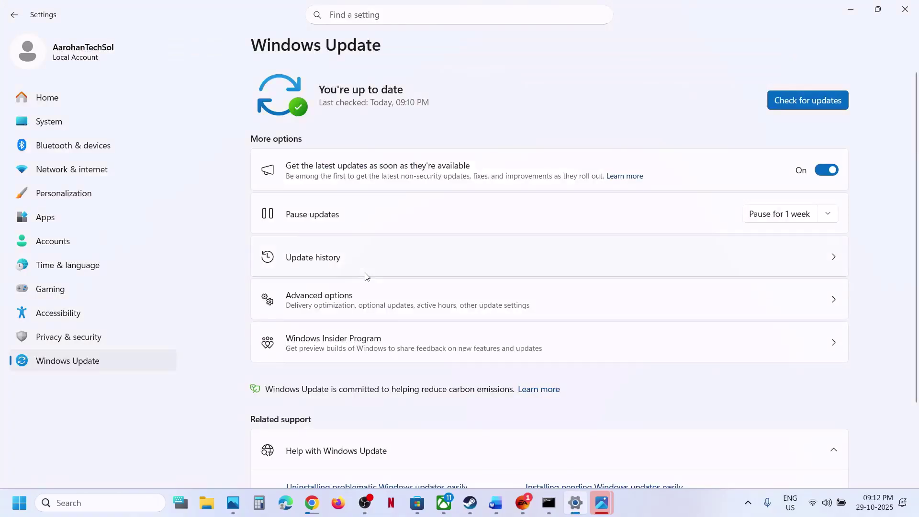
Check Update history: quality update KB5067036 (26200.7019) installed successfully on 29-10-2025.
click(340, 265)
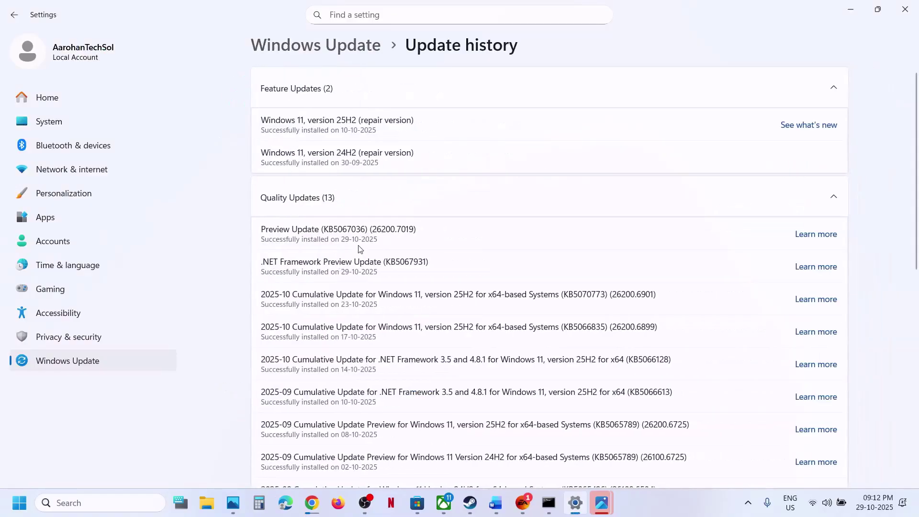
double_click(333, 229)
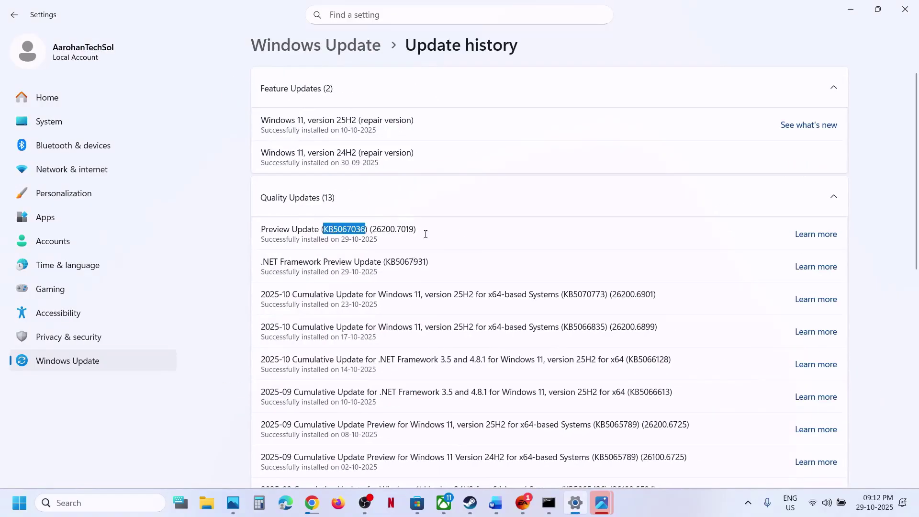
click(675, 503)
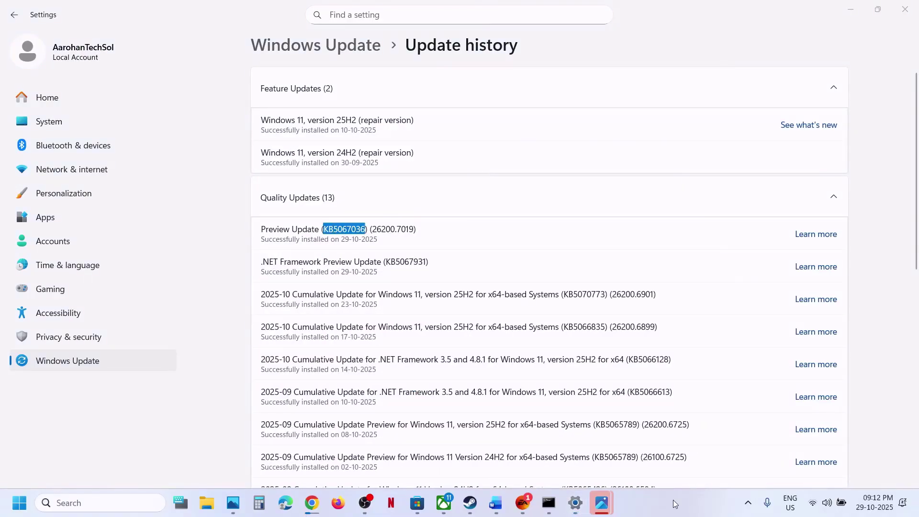